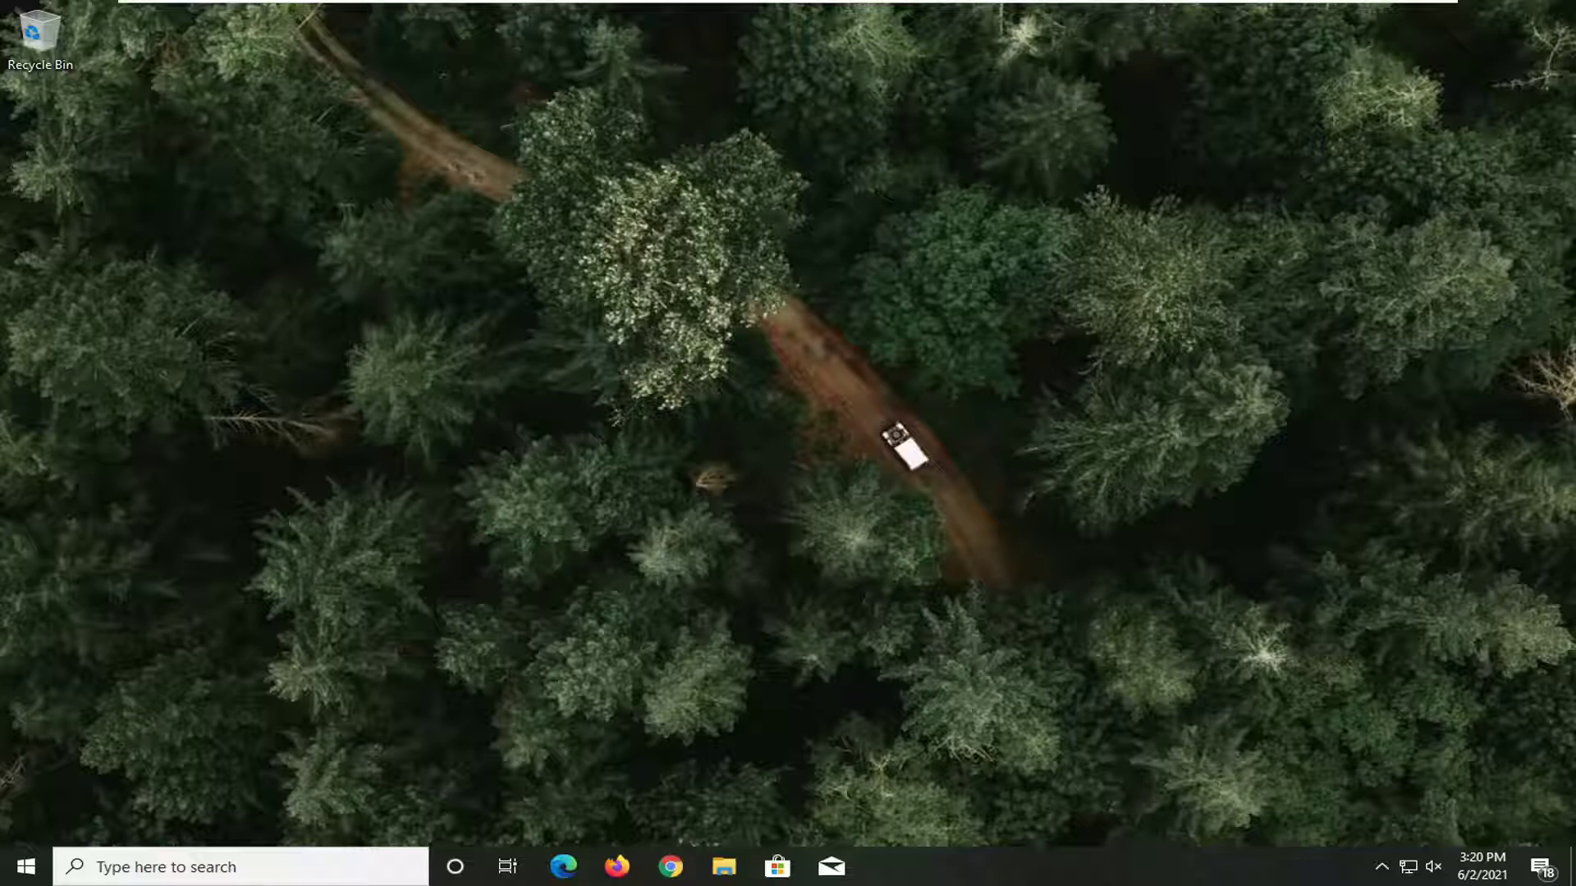
Step: Search 'troubleshoot' from the Start menu and open the Troubleshoot settings page
left_click(22, 866)
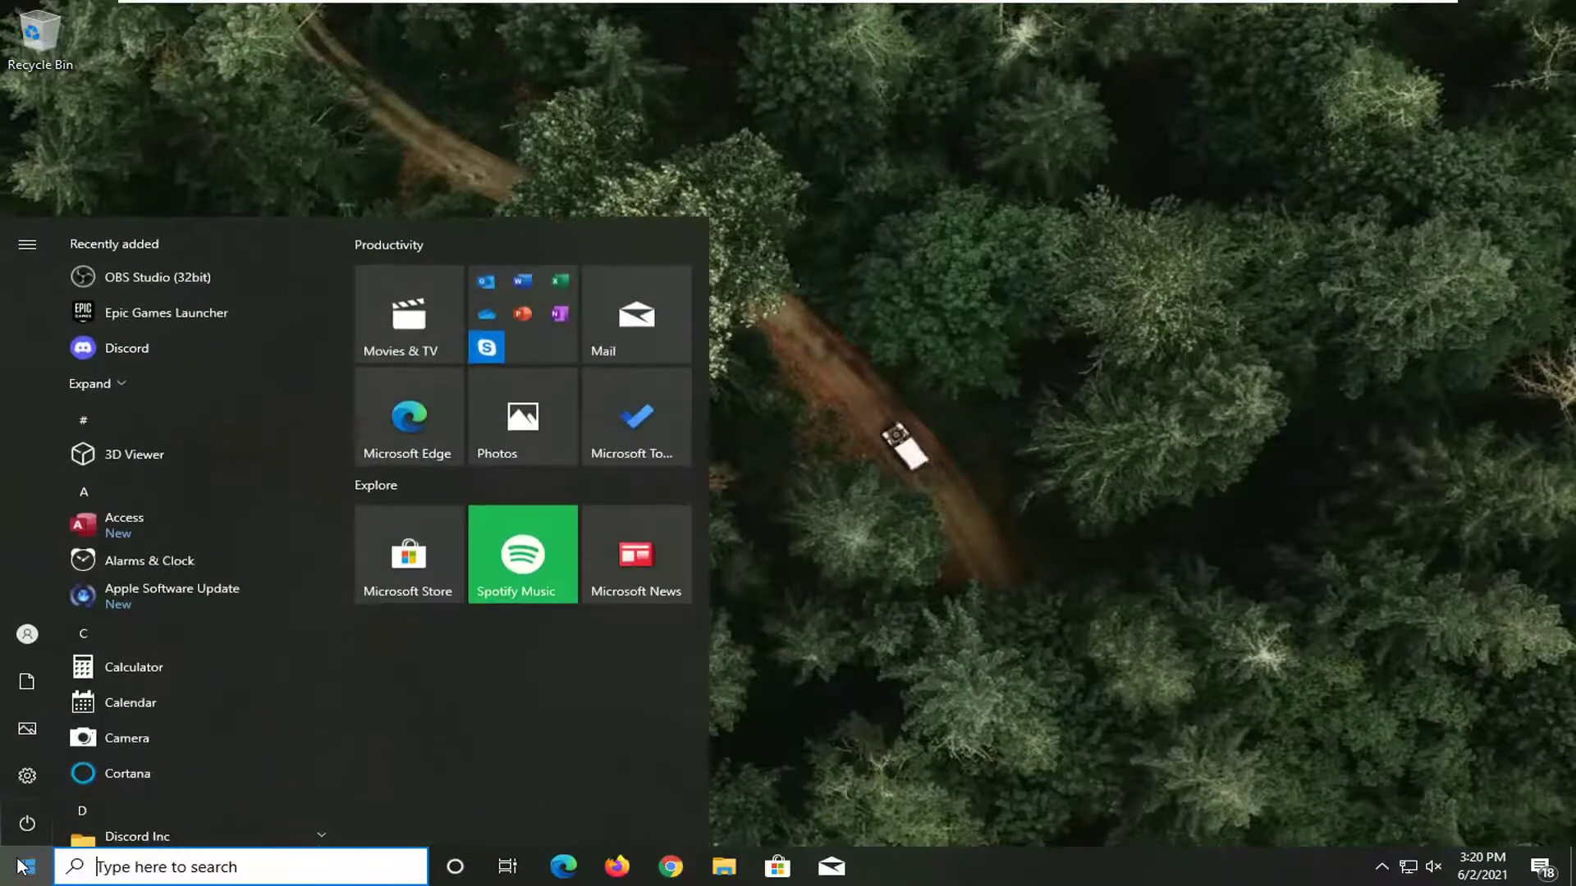
type("troublehsoot")
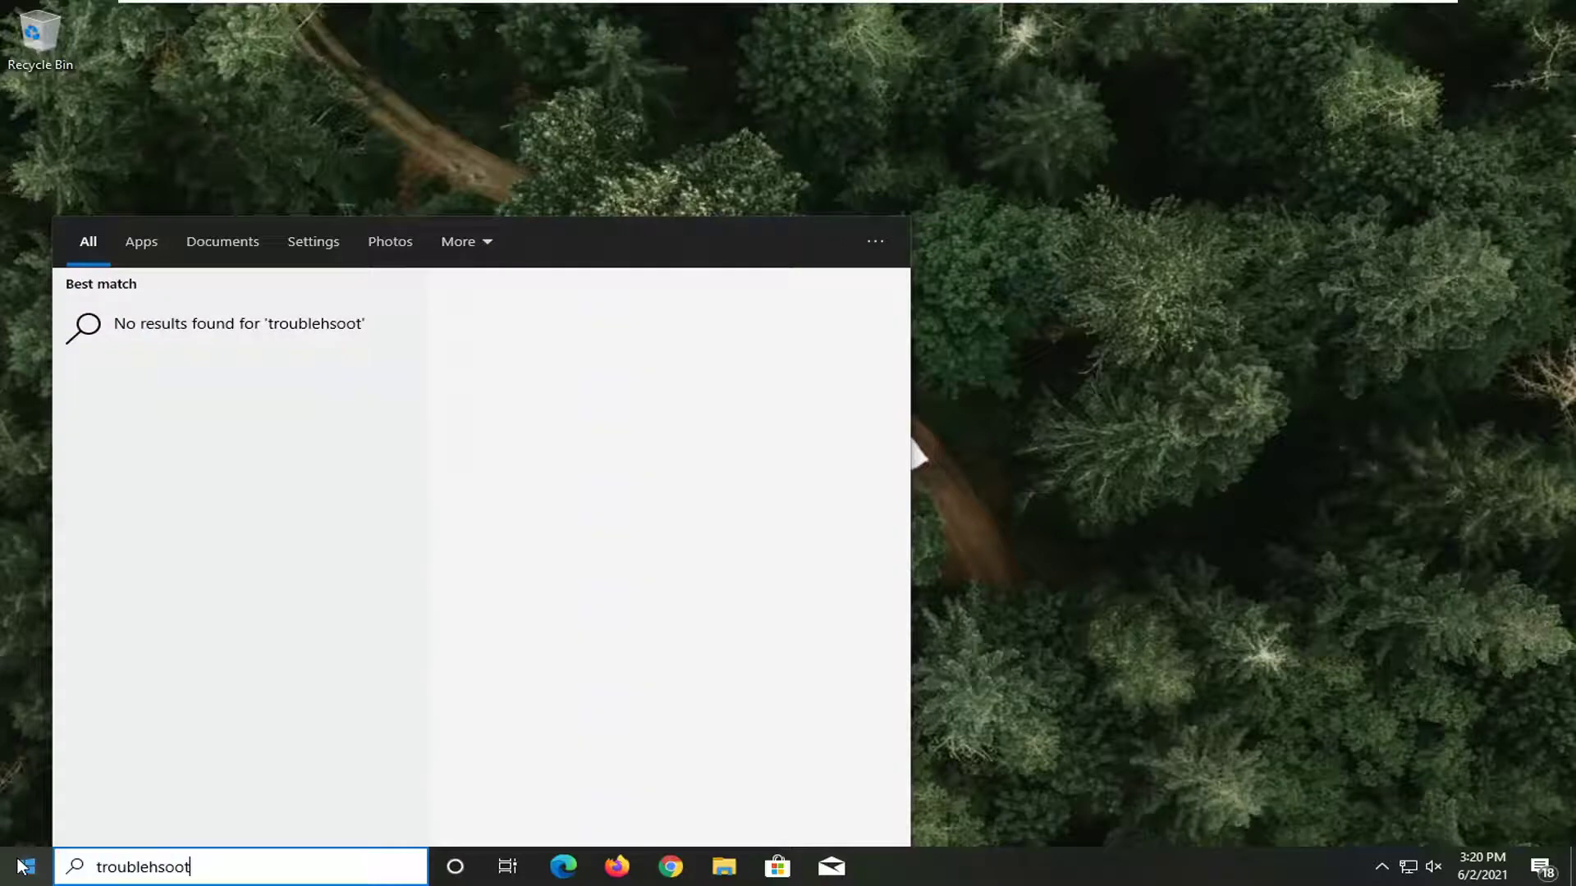
key("BackSpace")
key("BackSpace")
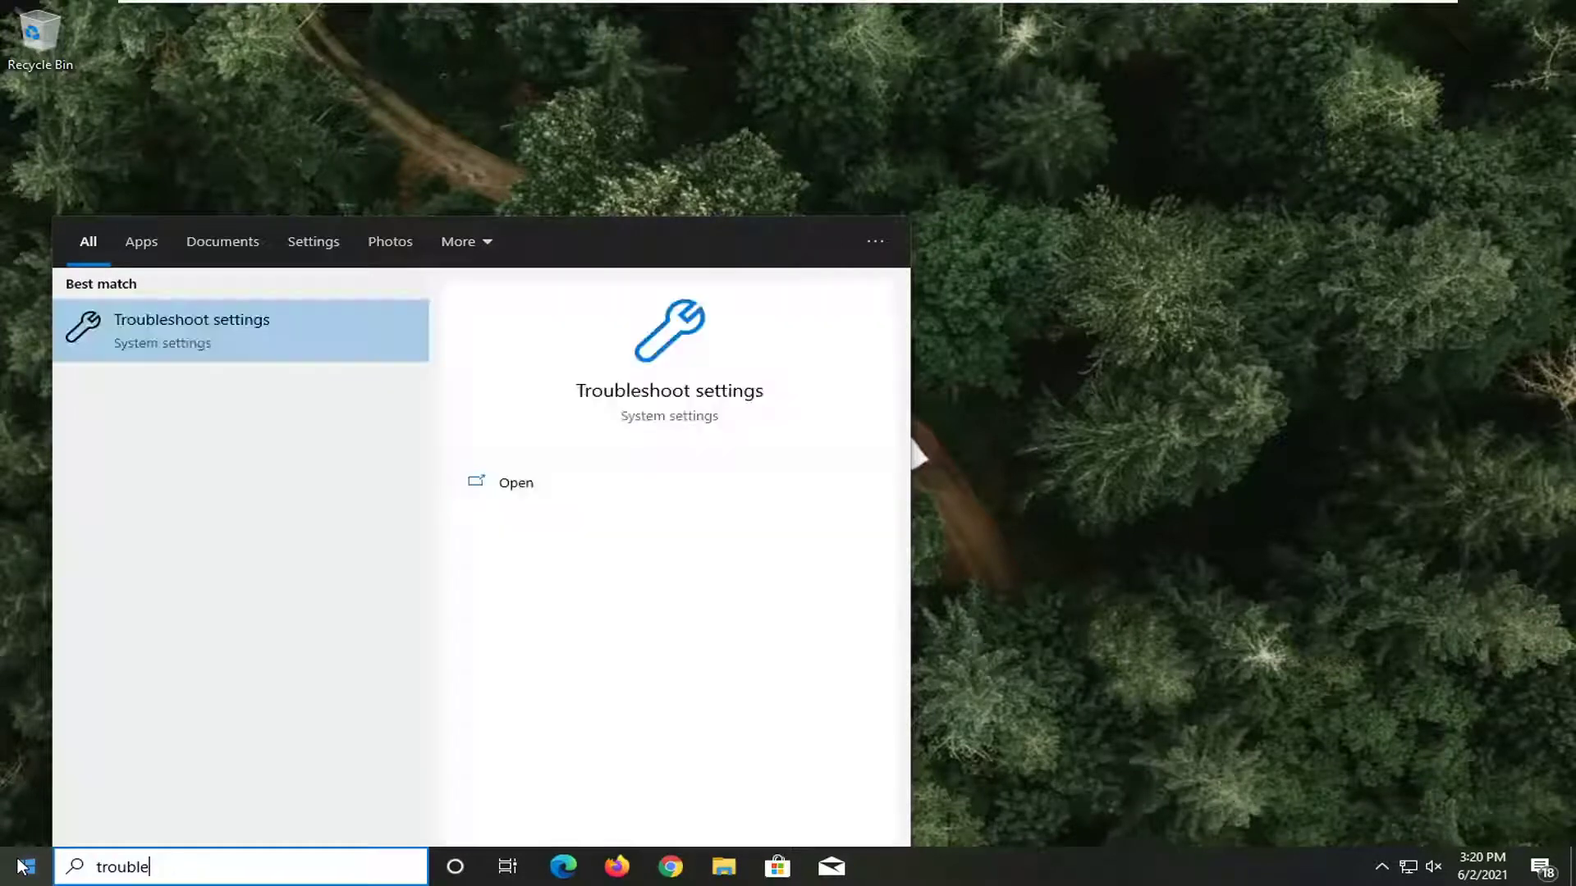
type("shoot")
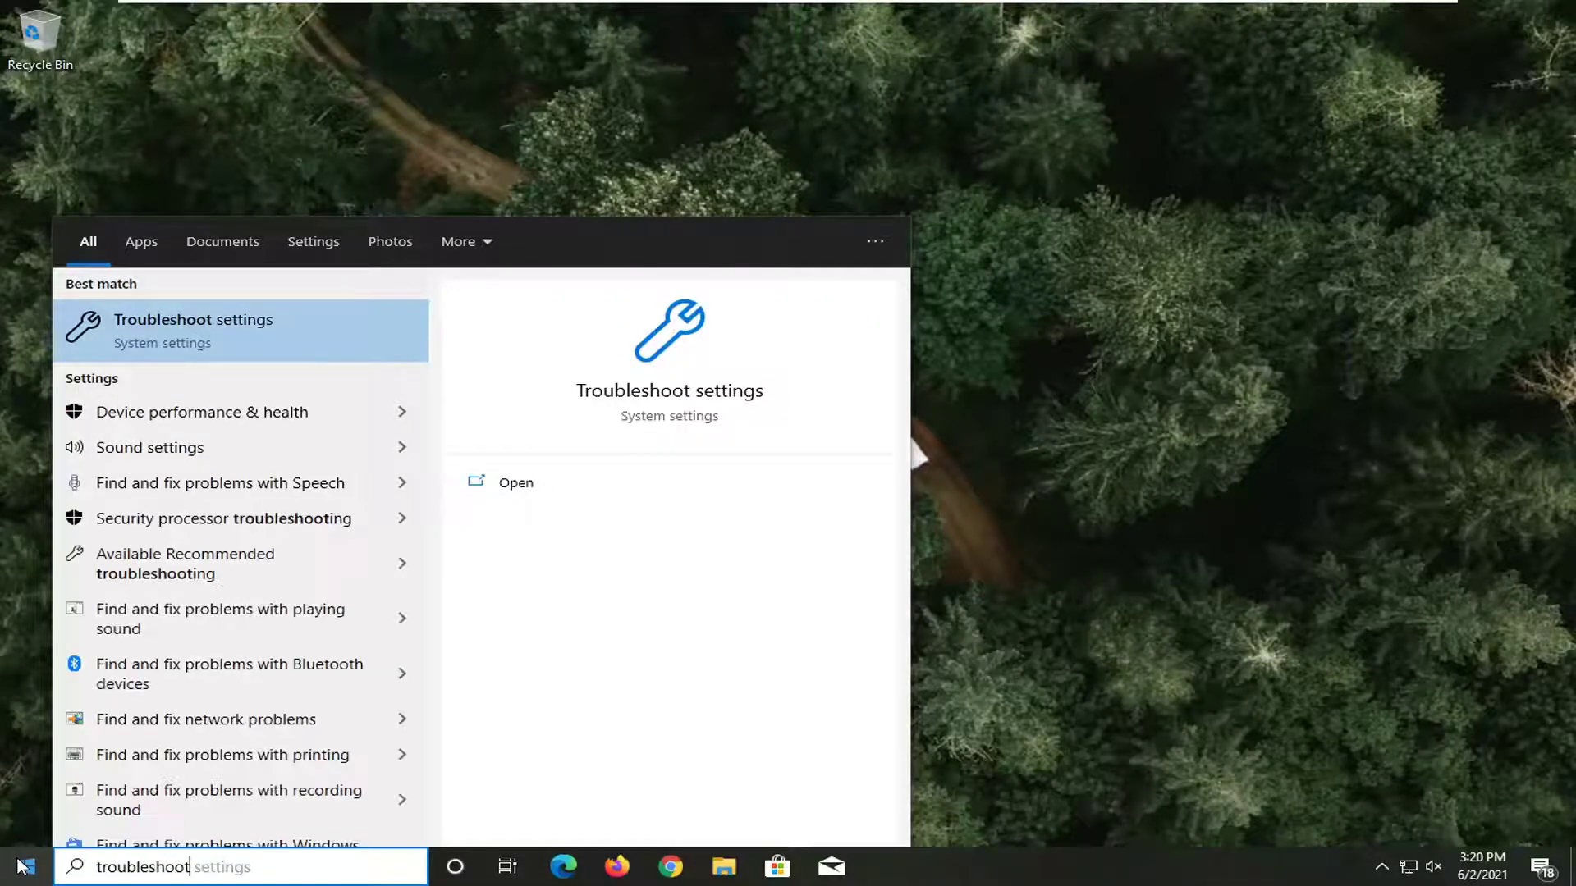
left_click(163, 321)
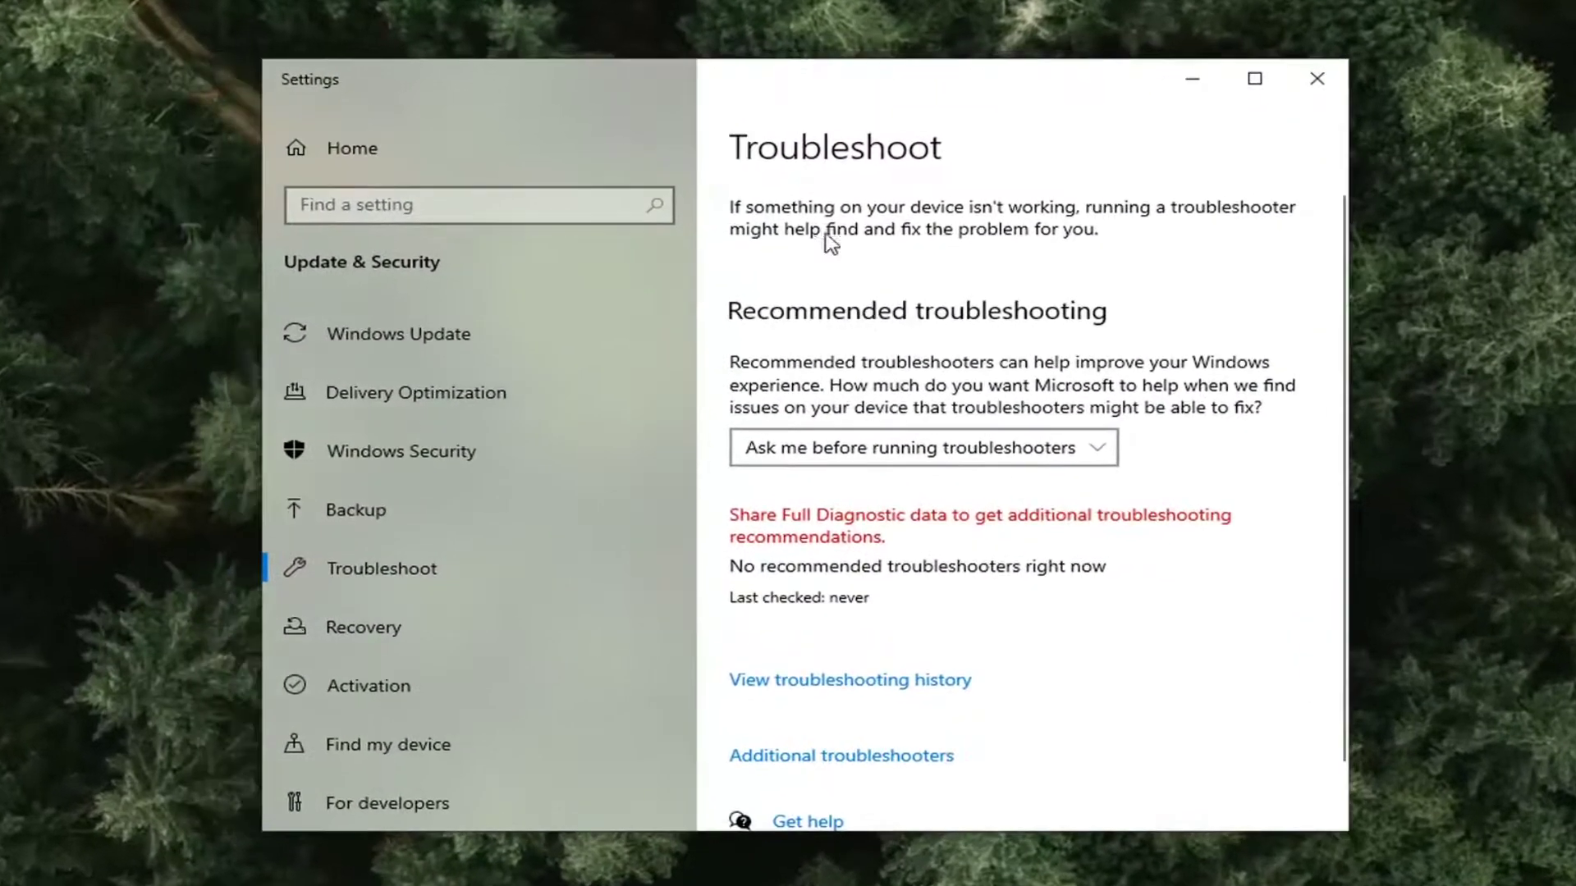
scroll(747, 372, "down", 2)
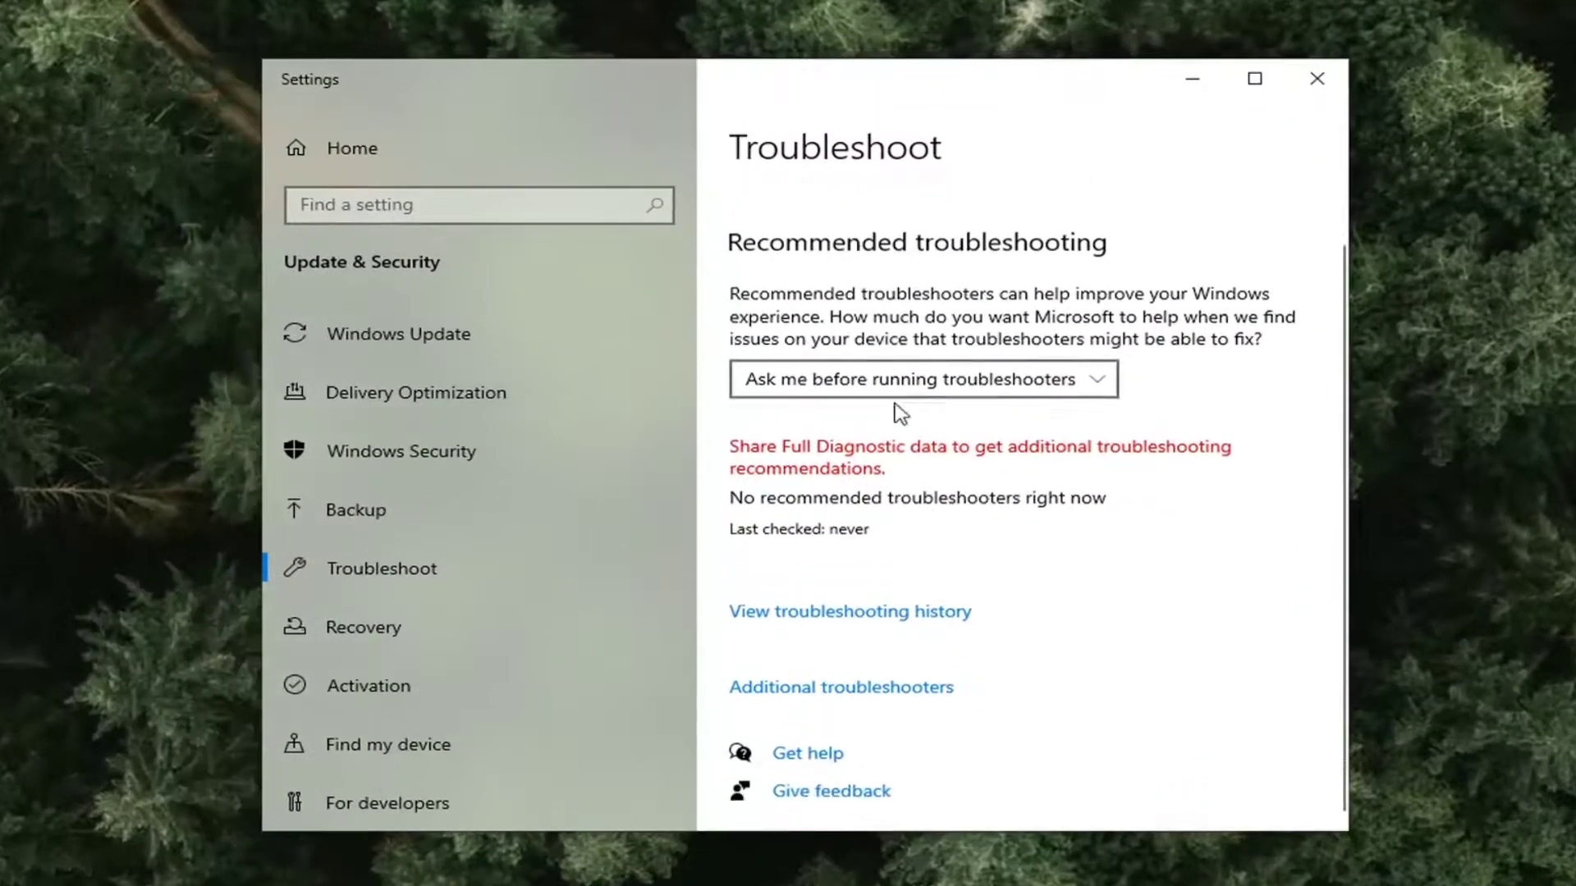
Step: Run the Printer troubleshooter from the Additional troubleshooters list
left_click(845, 689)
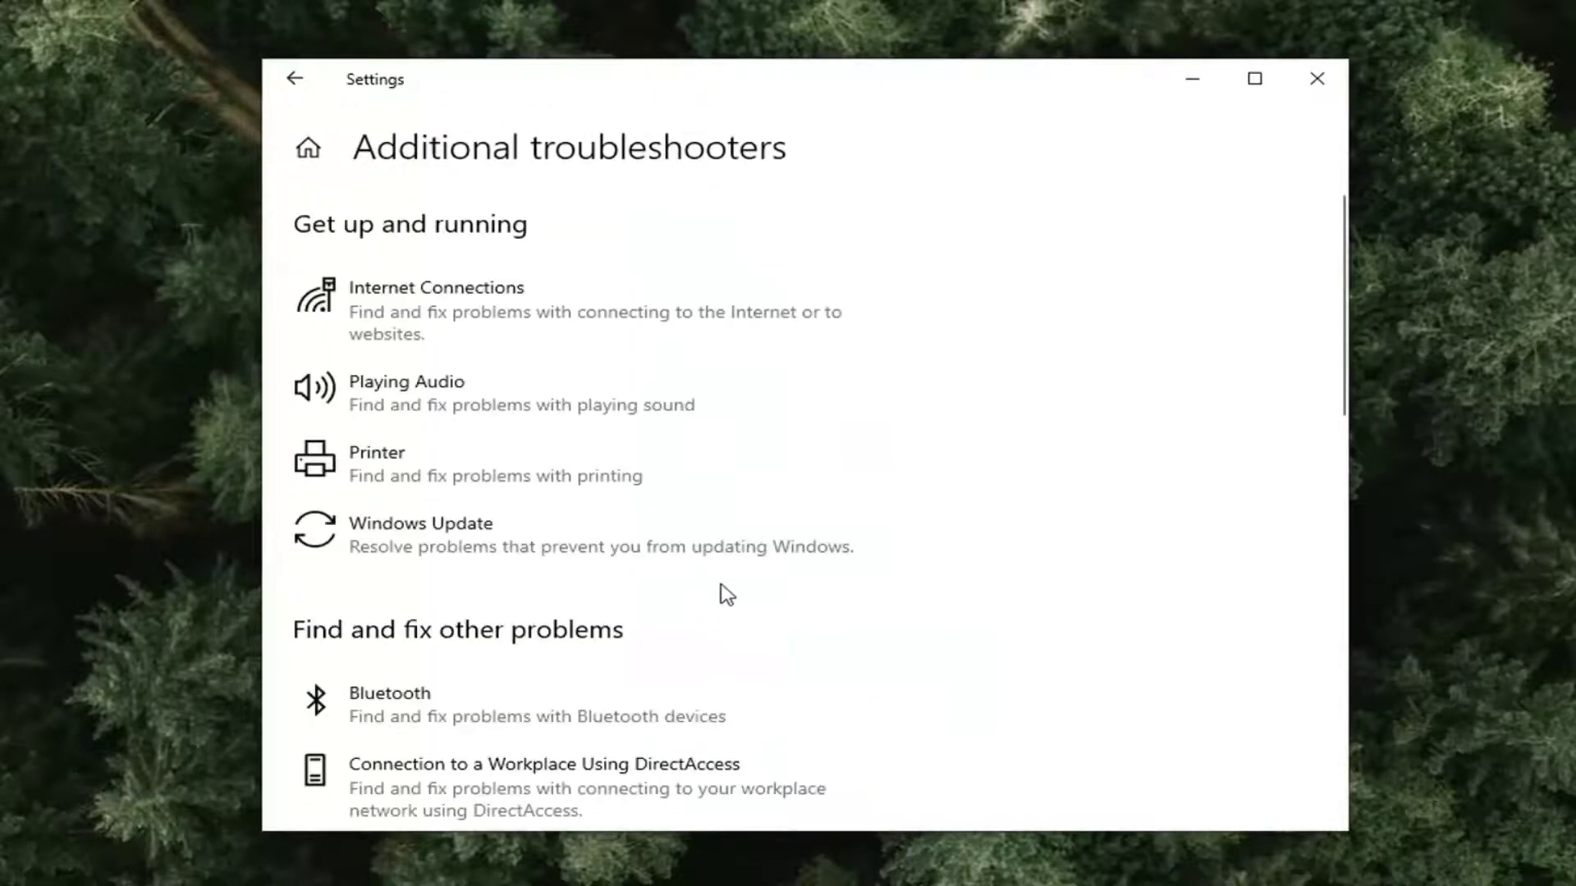
left_click(466, 486)
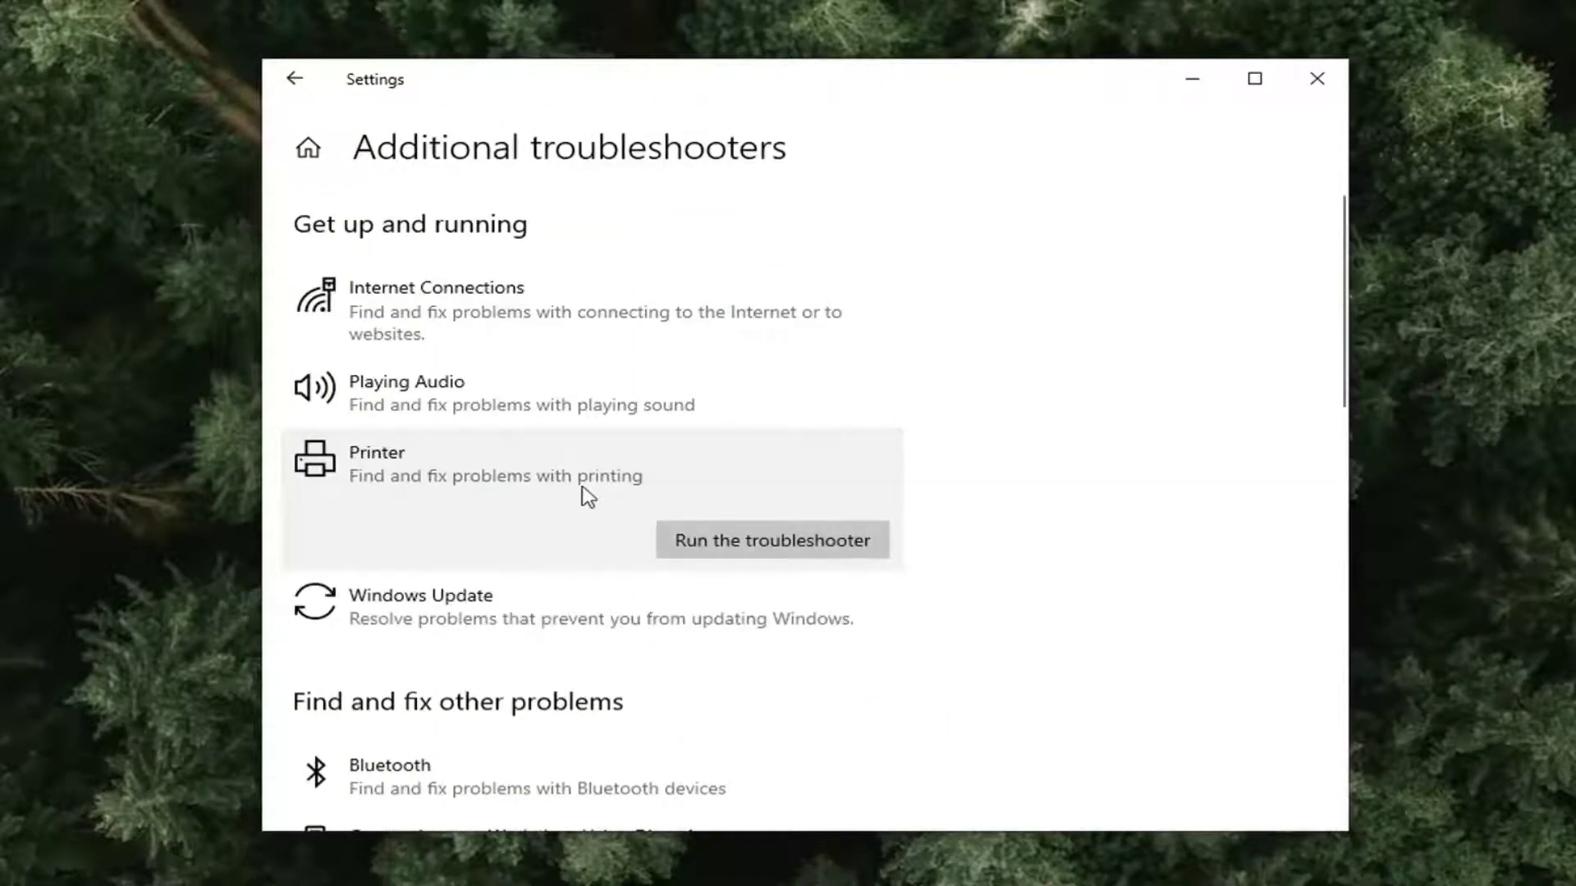
left_click(778, 545)
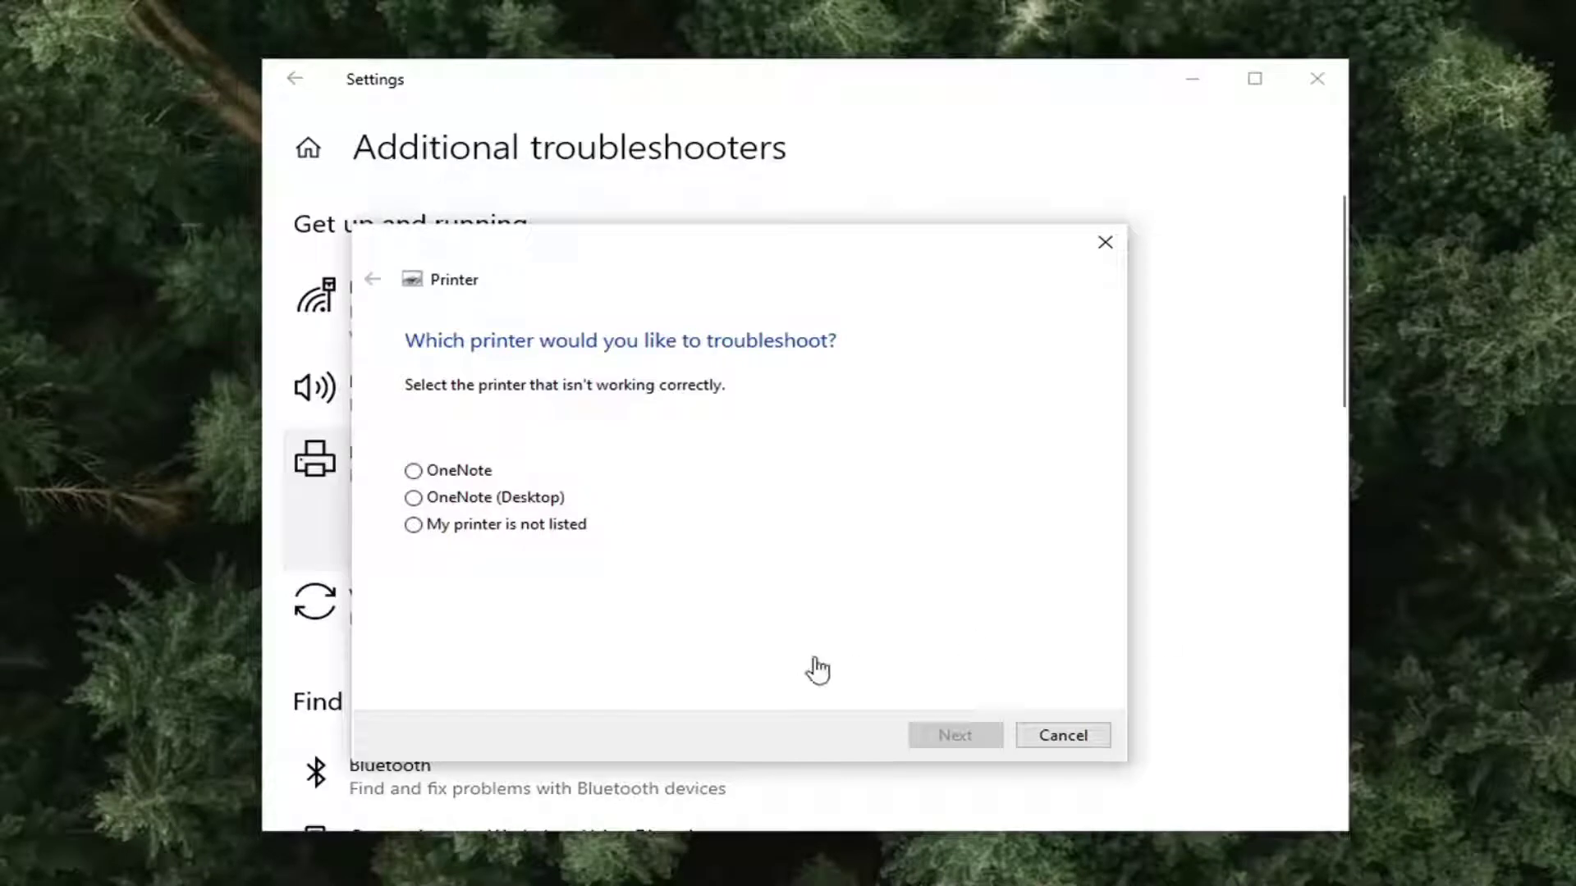
Step: Choose OneNote (Desktop) in the troubleshooter and apply the fix making it the default printer
left_click(461, 499)
left_click(952, 736)
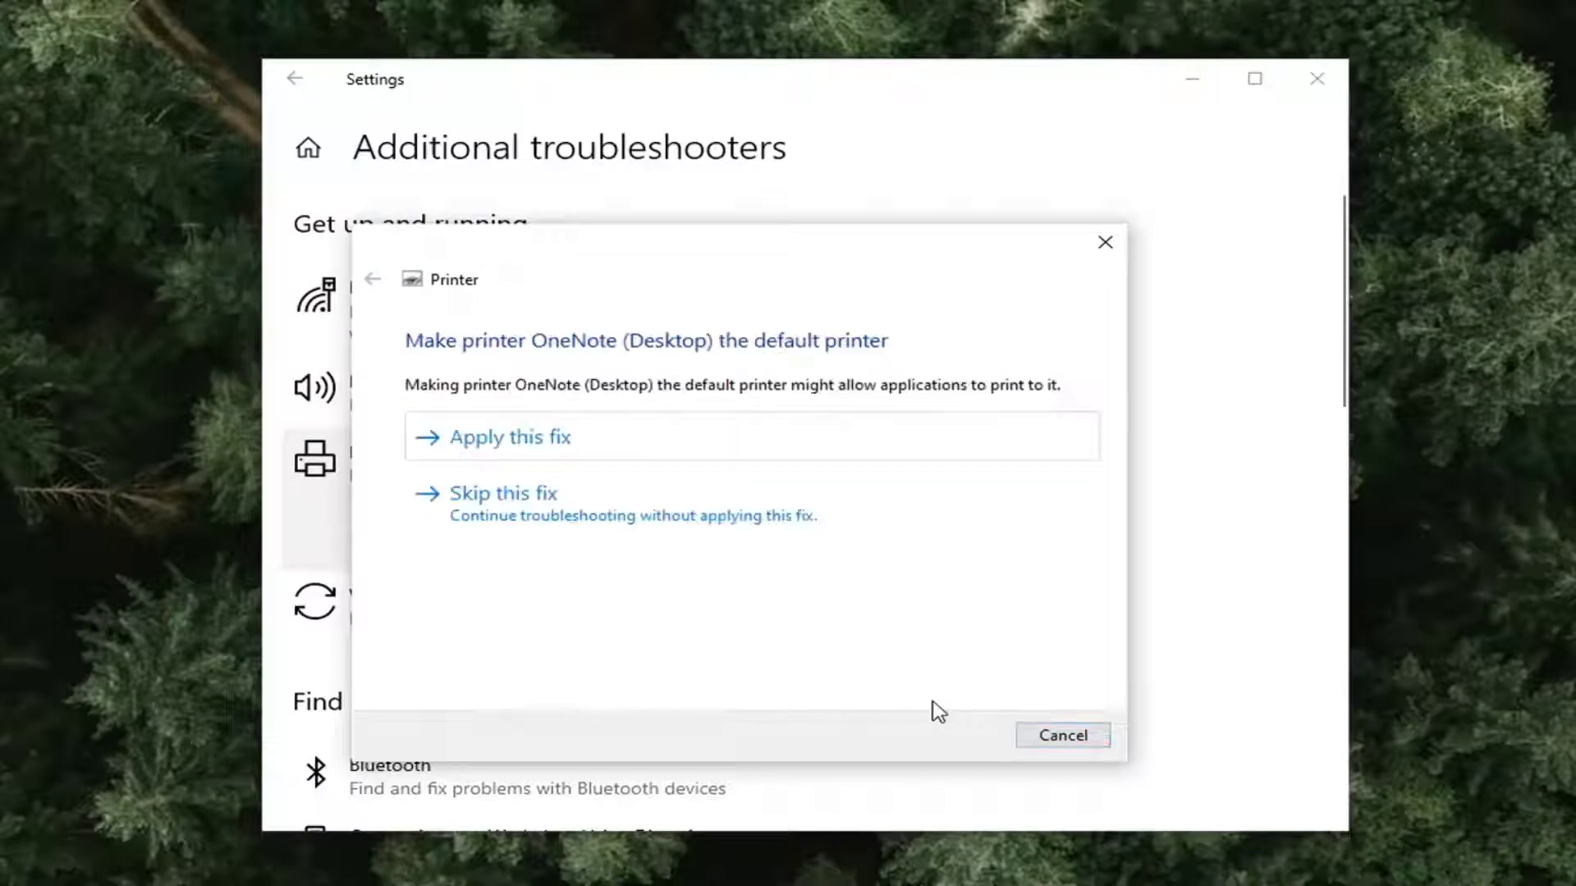
left_click(582, 454)
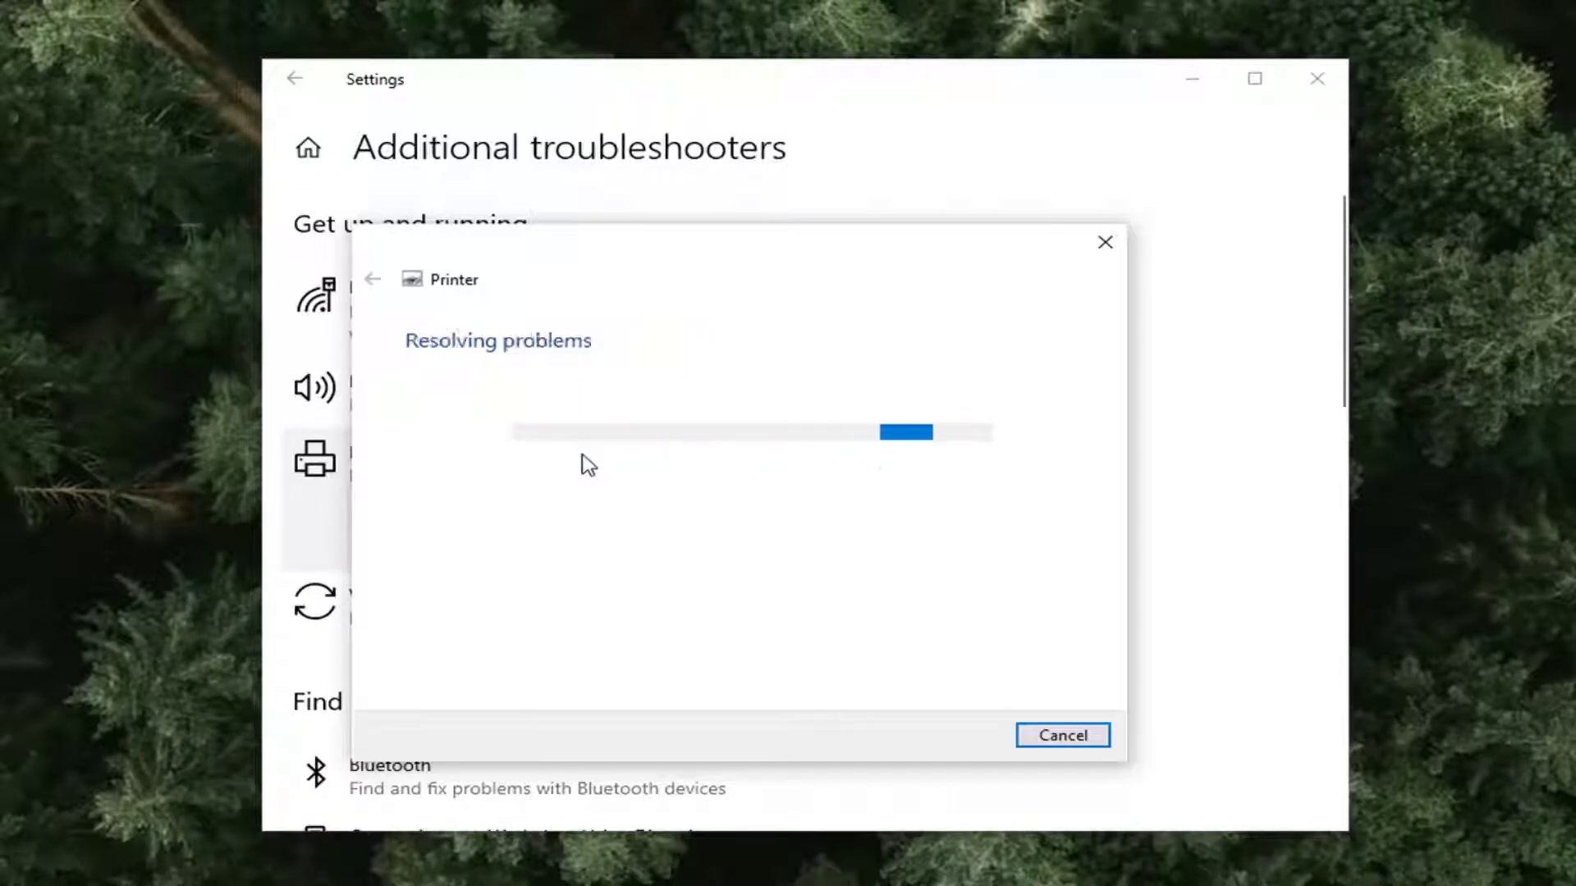
mouse_move(585, 464)
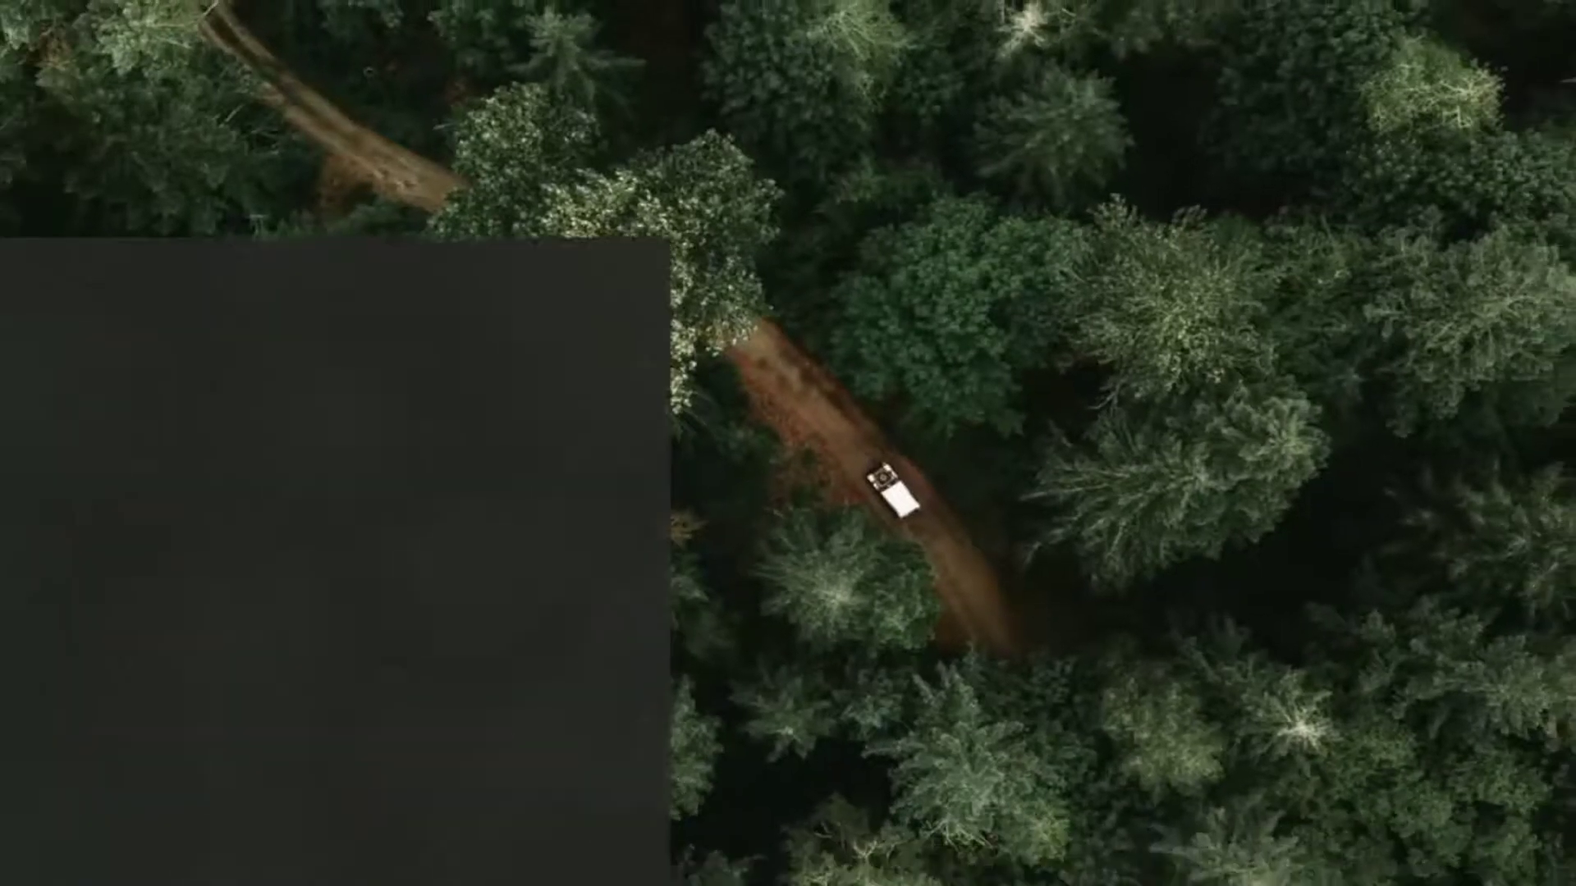
Step: Open Services via the 'services' search and set Print Spooler's startup type to Automatic, applying it
type("services")
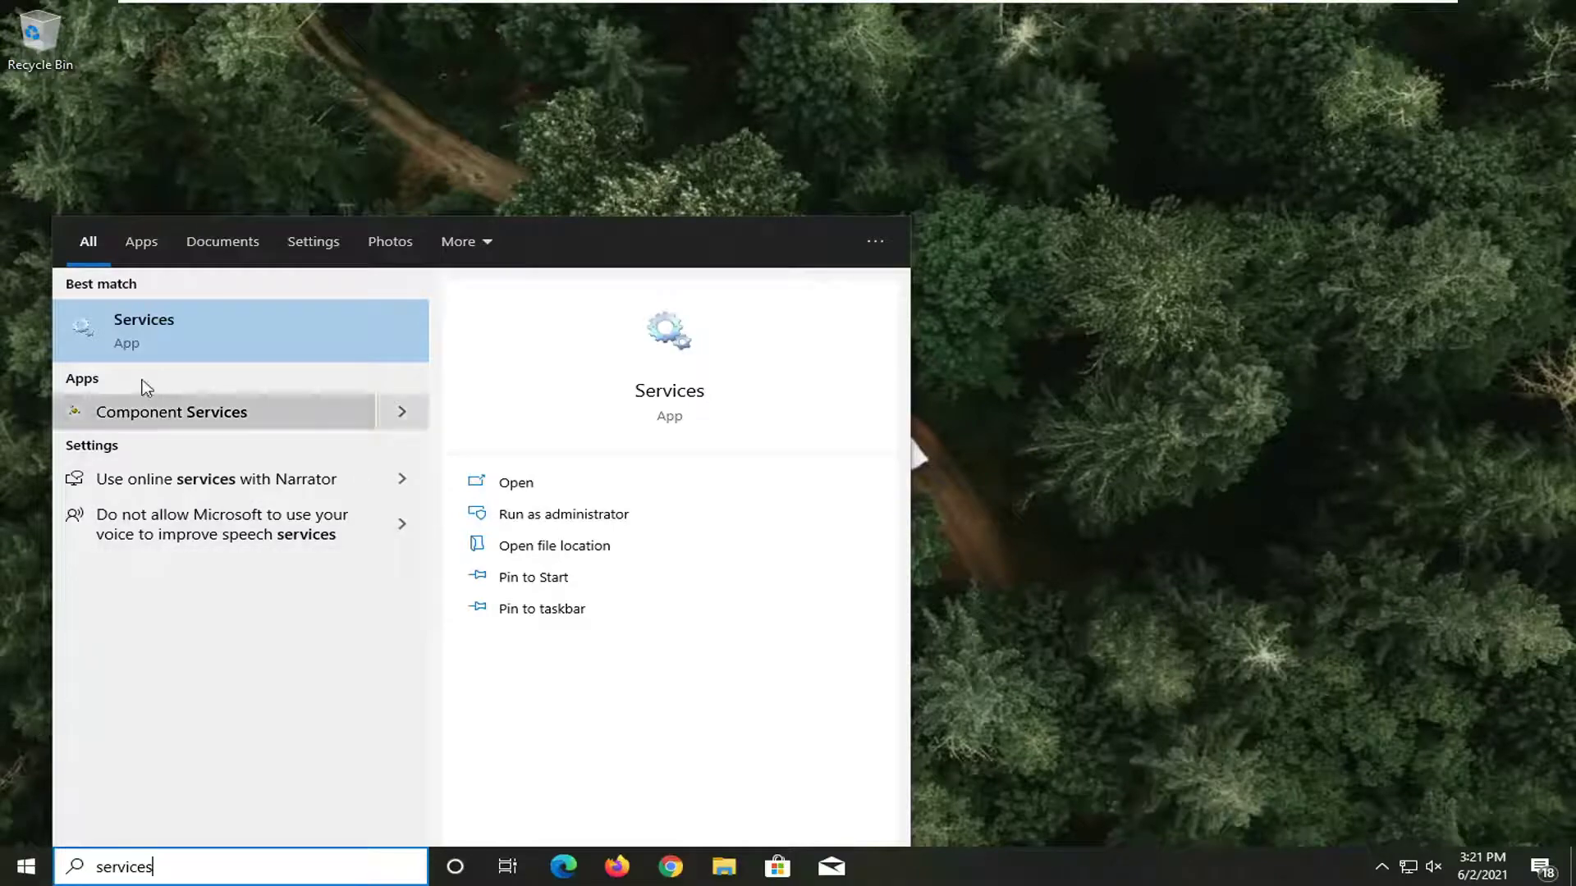
left_click(174, 343)
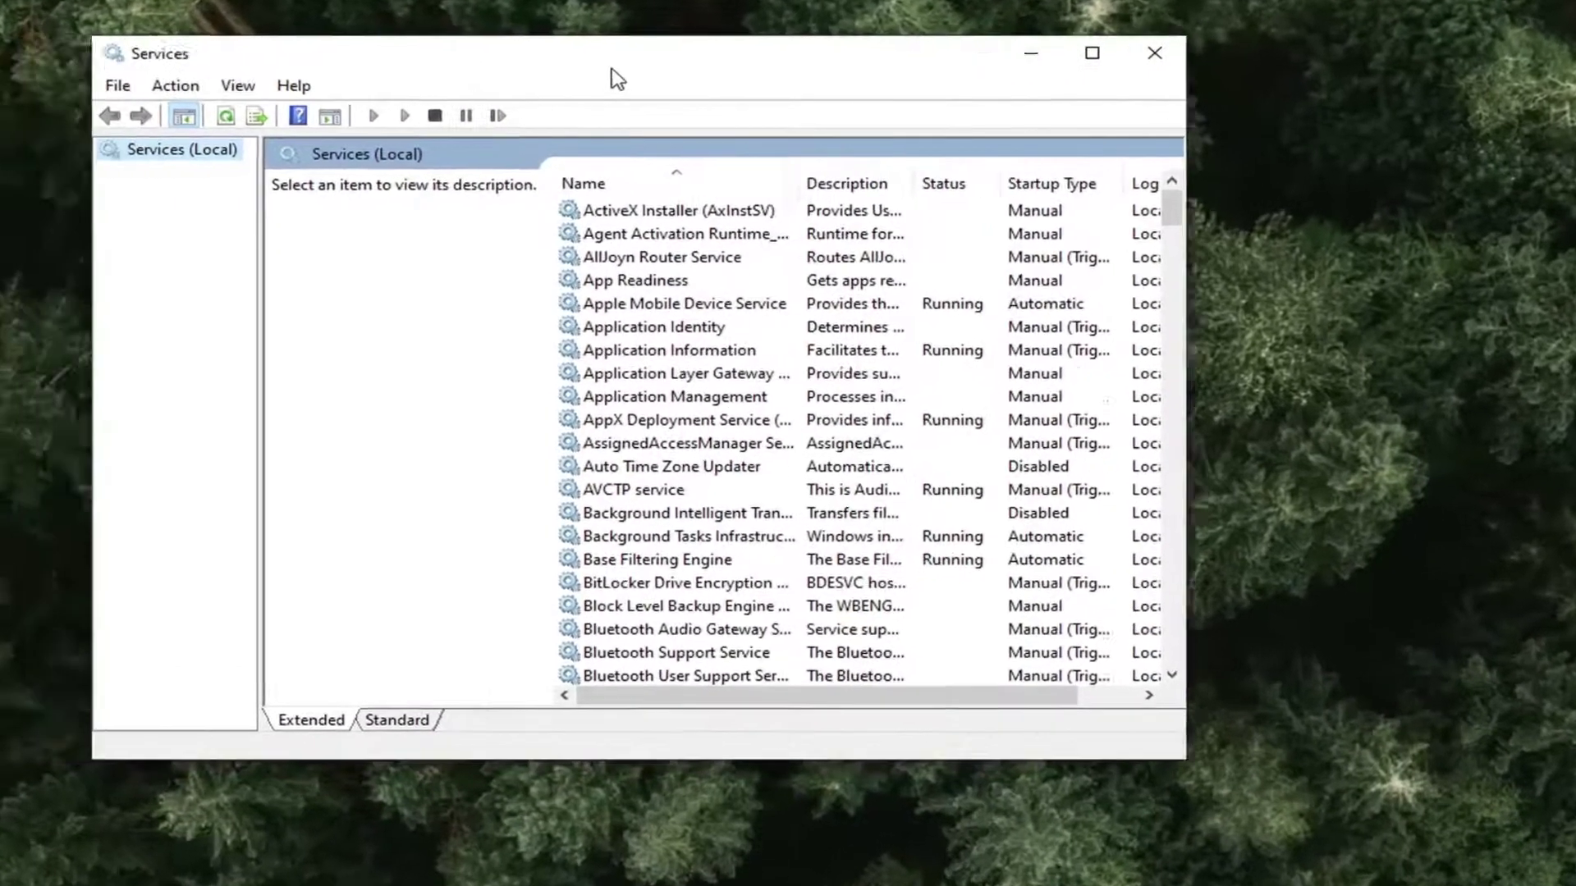
scroll(621, 430, "down", 9)
scroll(940, 497, "down", 20)
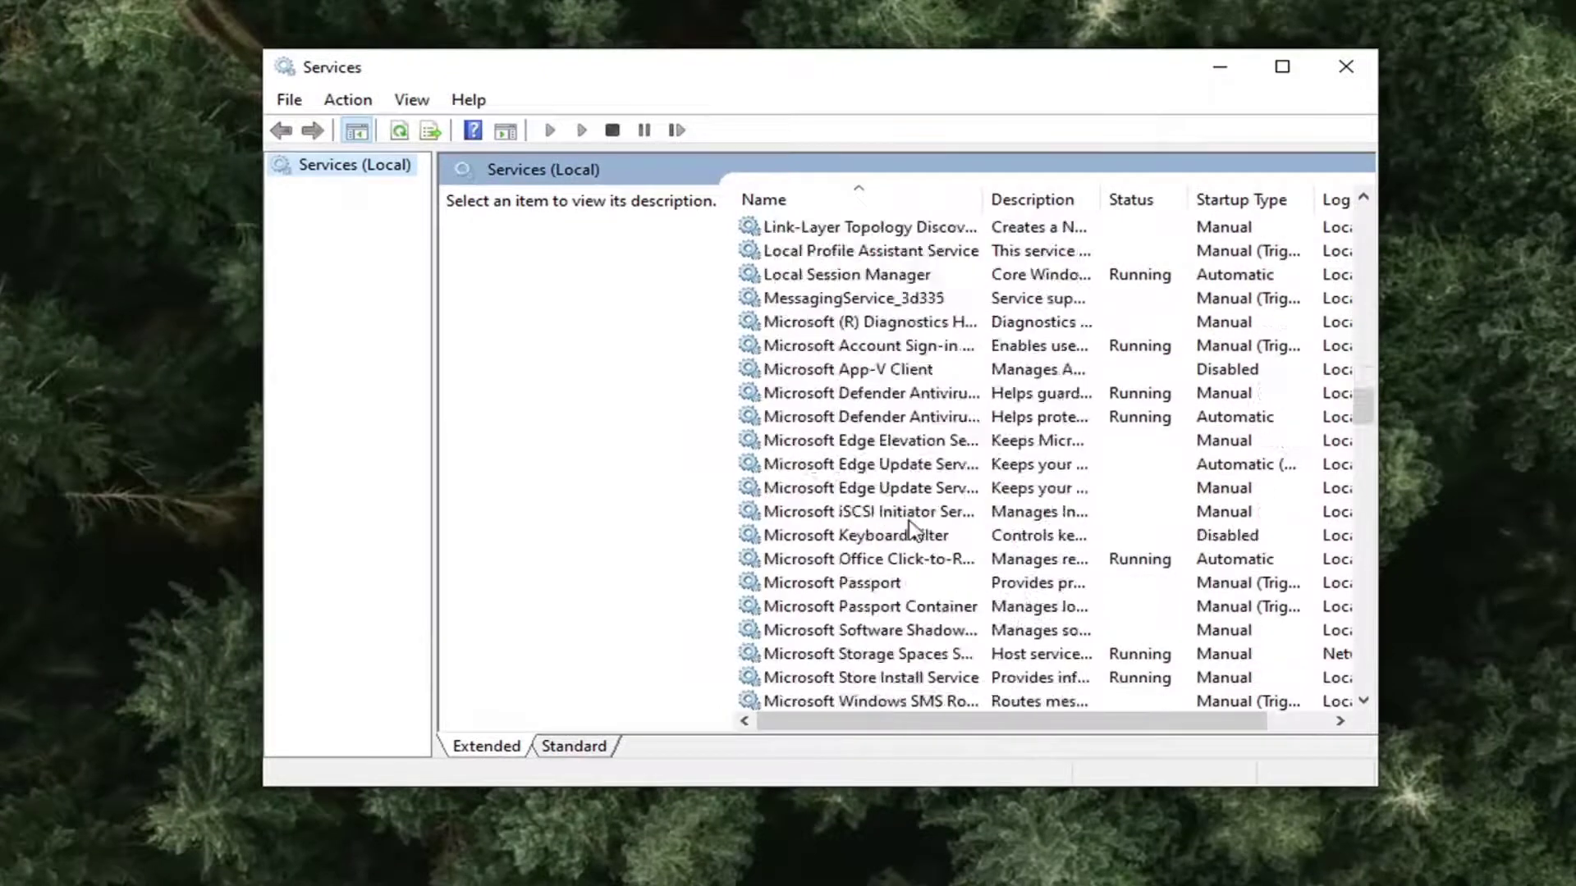
scroll(909, 585, "up", 3)
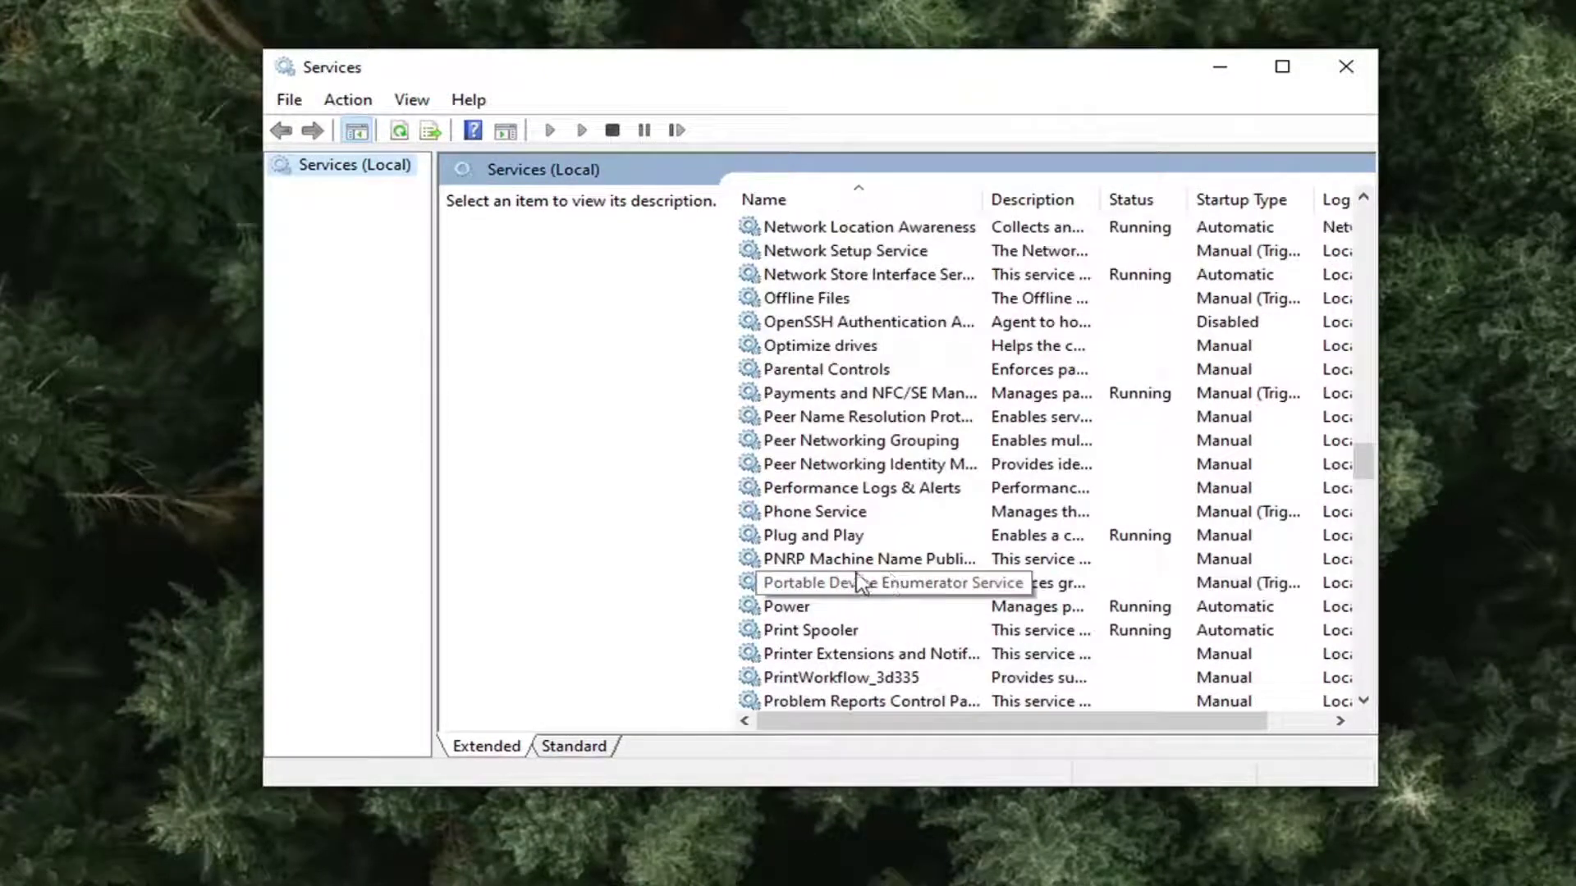
scroll(837, 584, "down", 1)
double_click(817, 561)
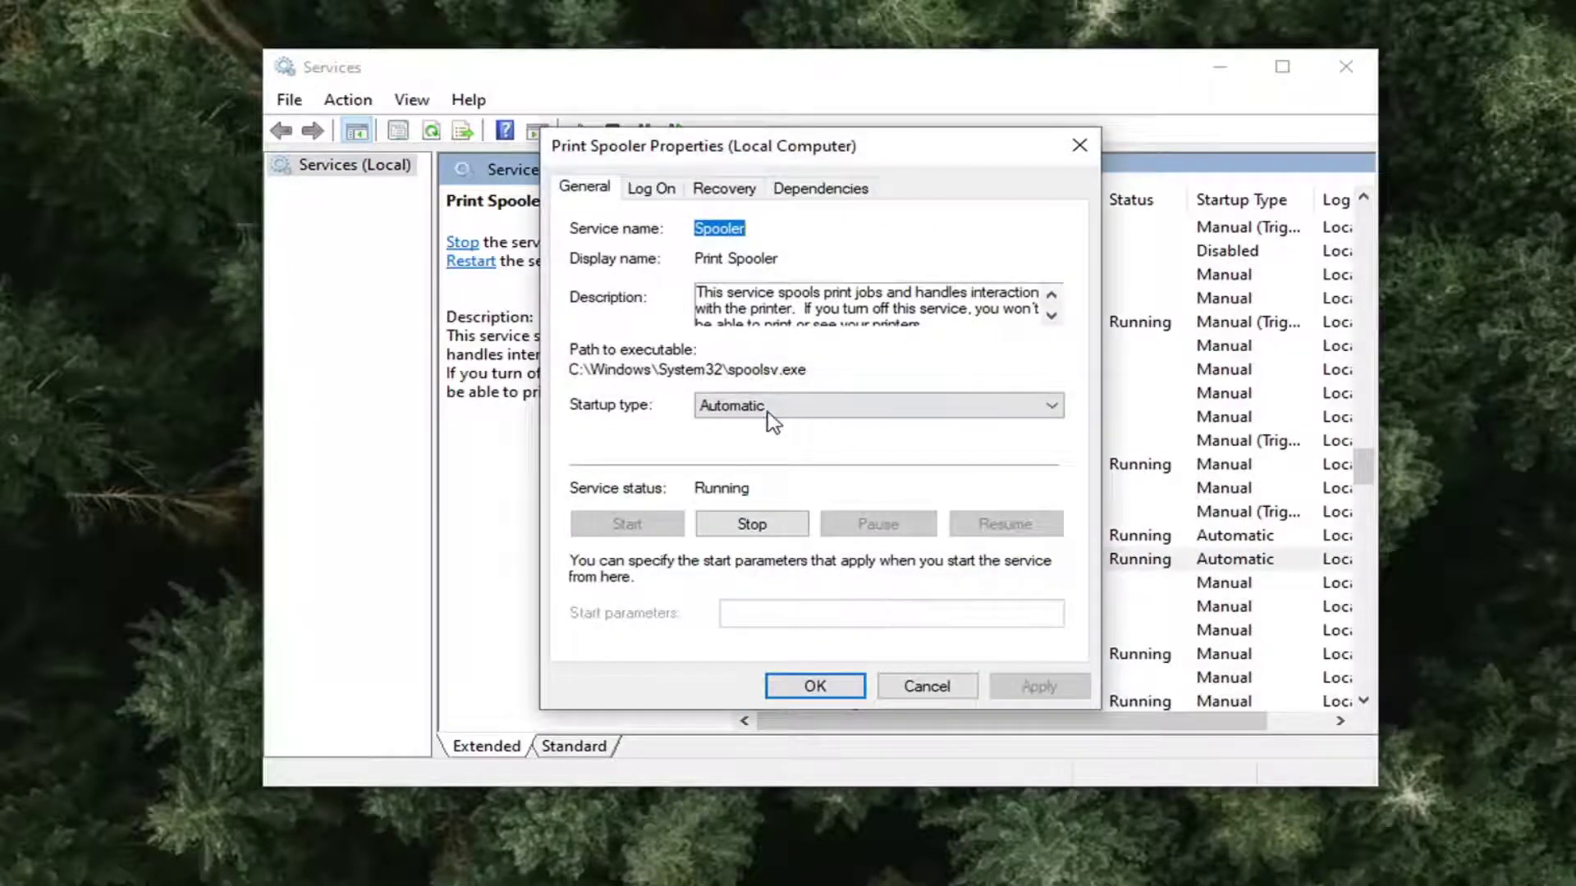
left_click(772, 406)
left_click(751, 448)
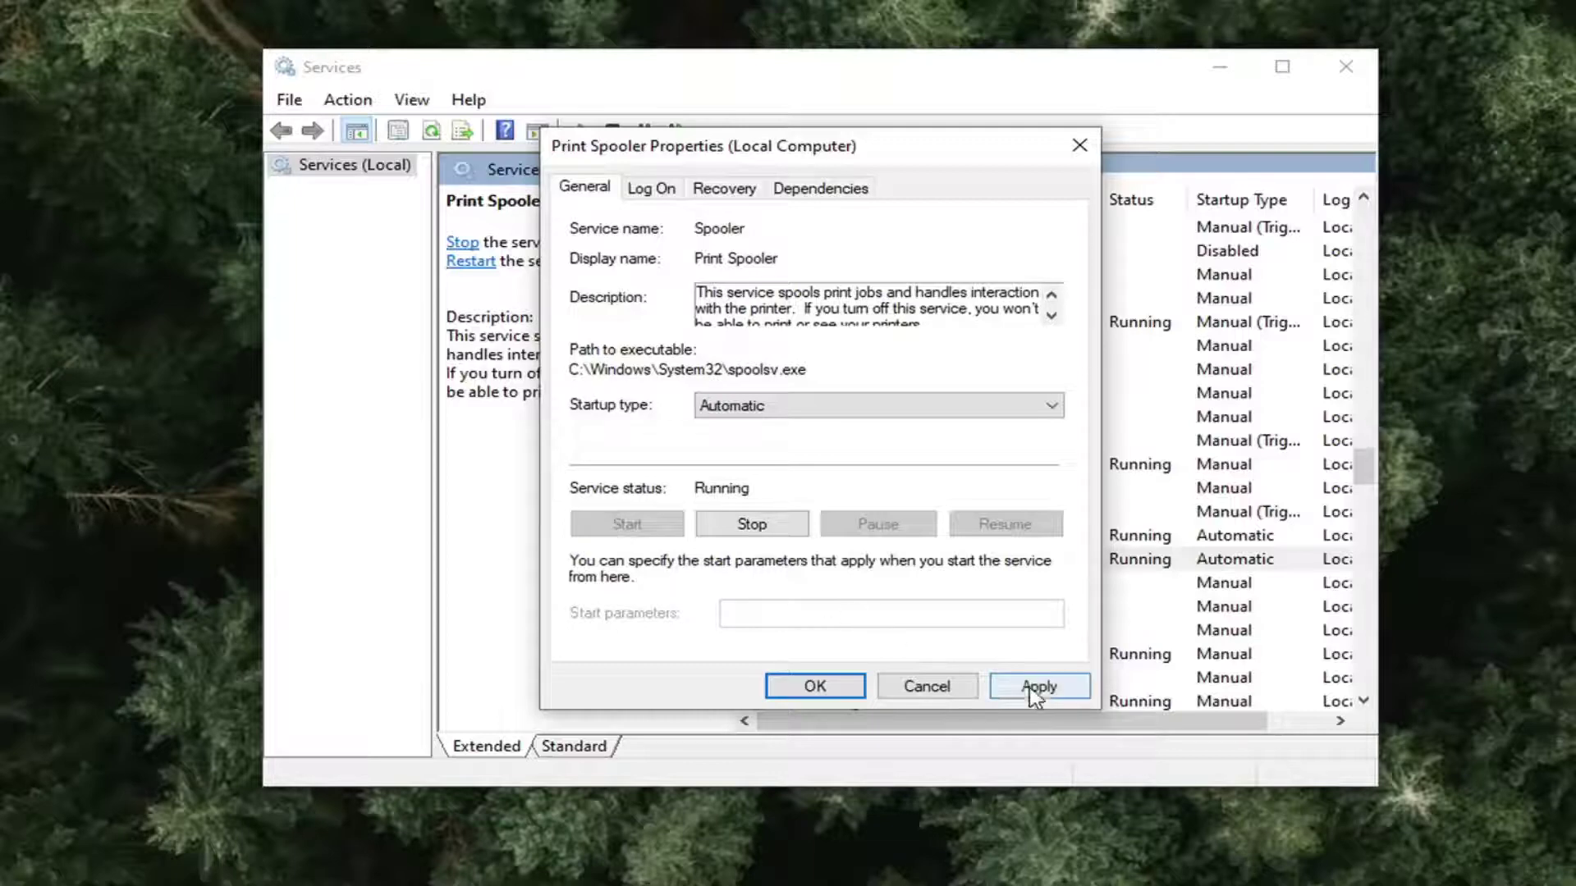
left_click(1054, 692)
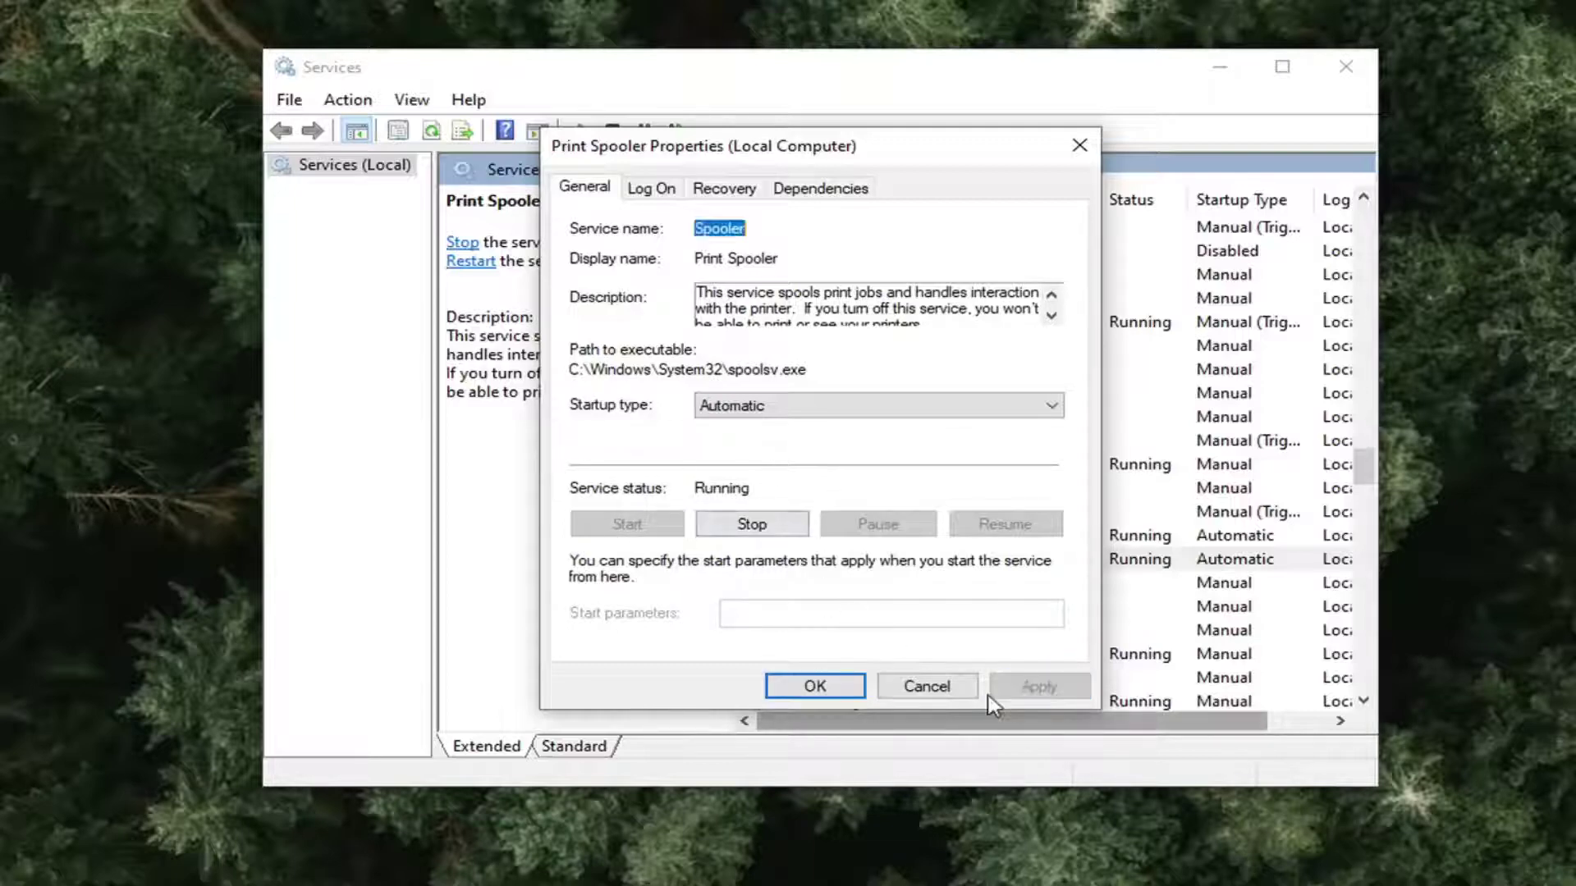
left_click(818, 687)
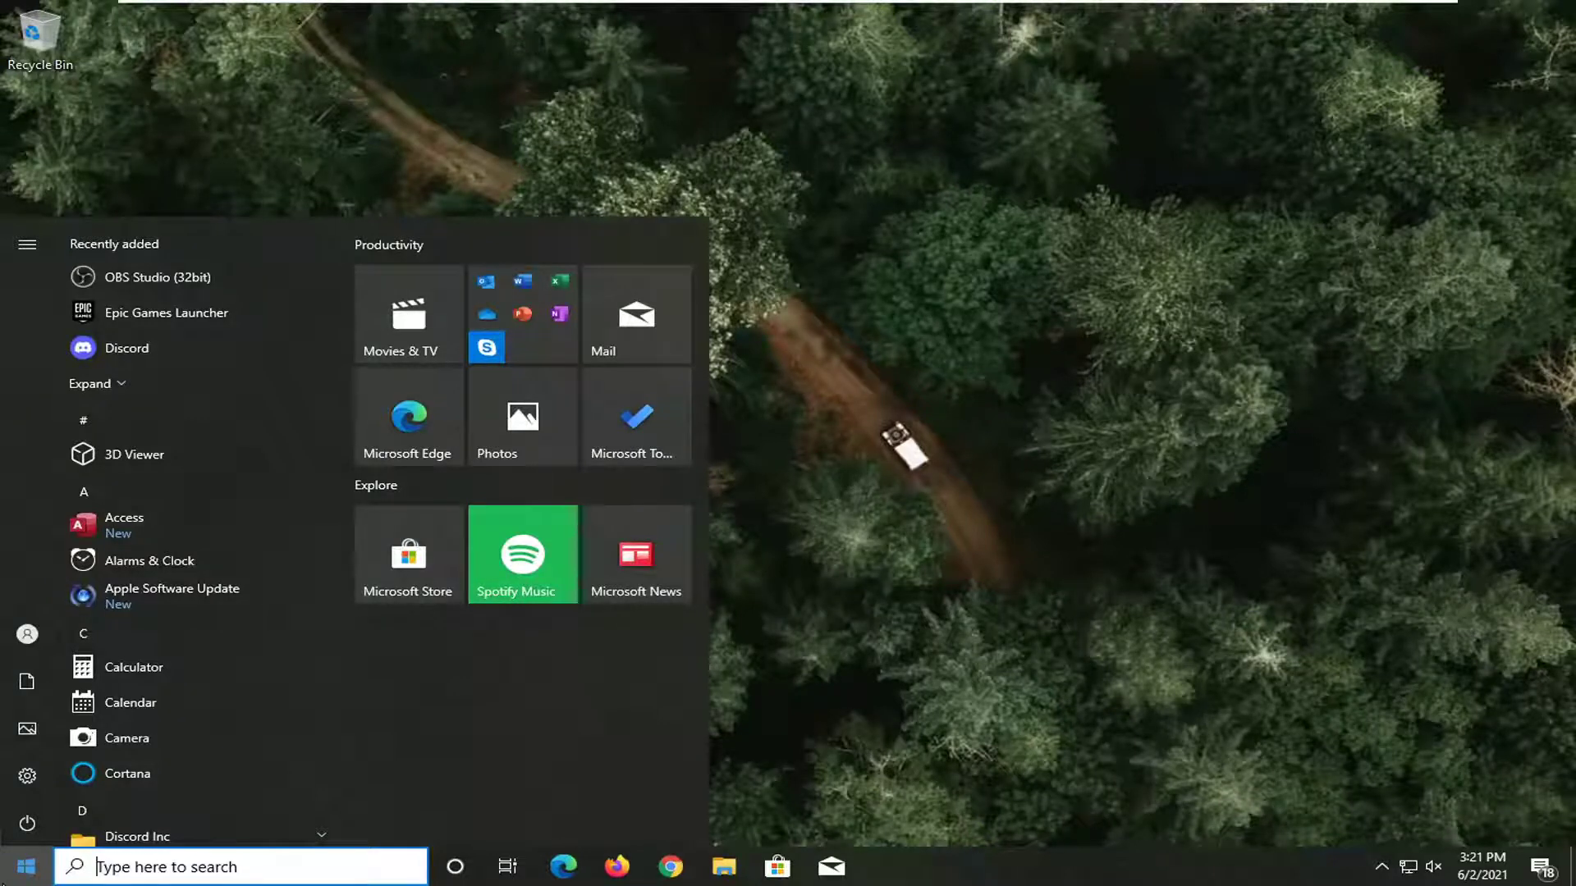
Step: Paste the %WINDIR%\system32\spool\PRINTERS path into Start search and open that folder
right_click(172, 867)
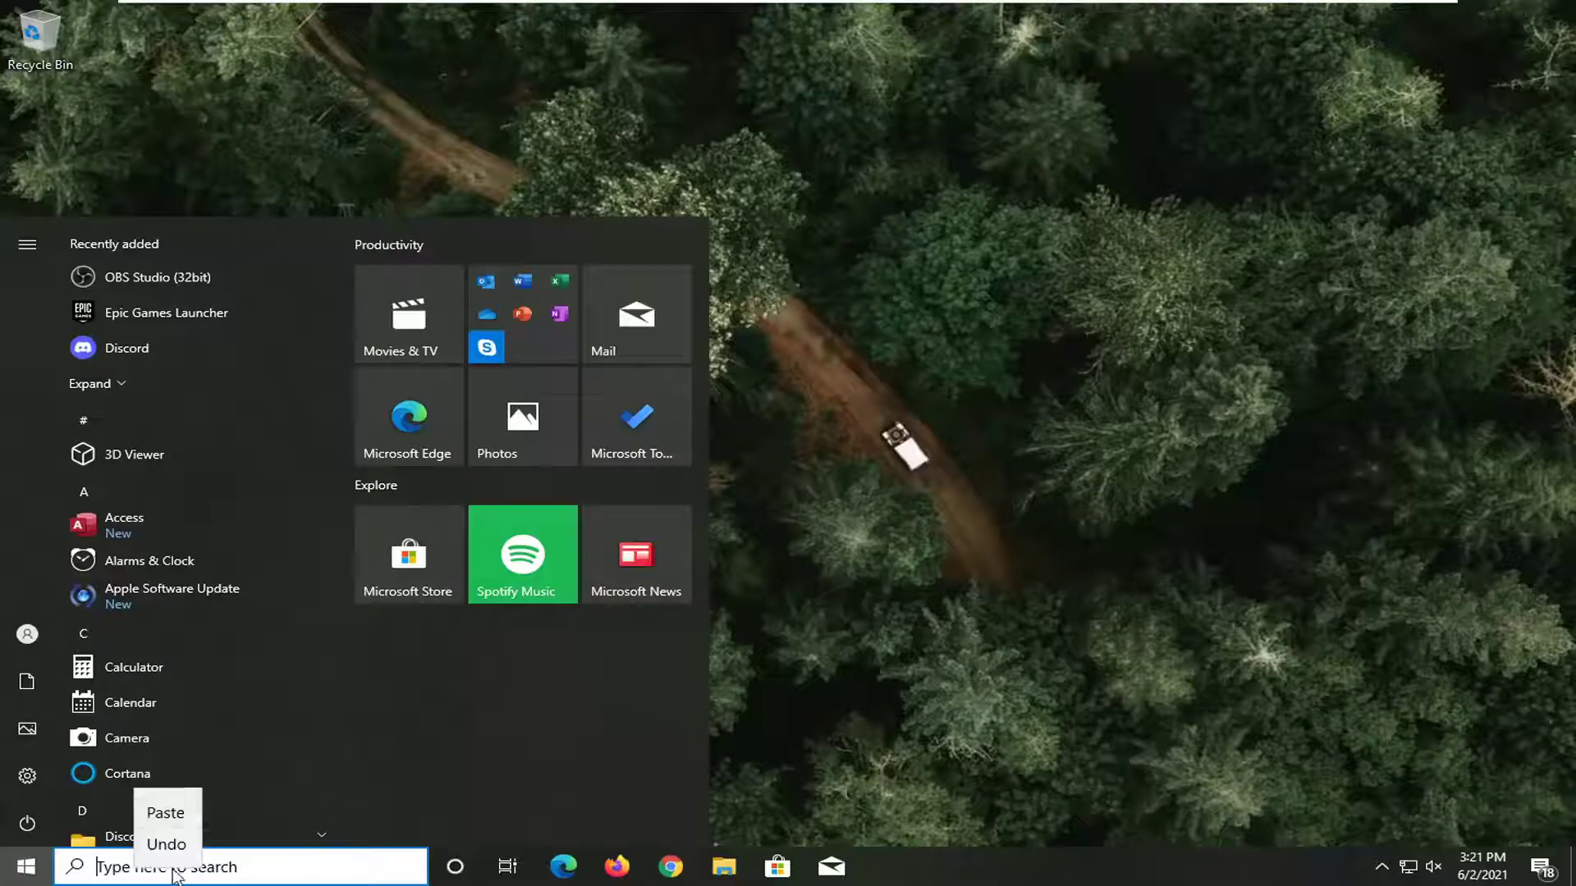
left_click(176, 806)
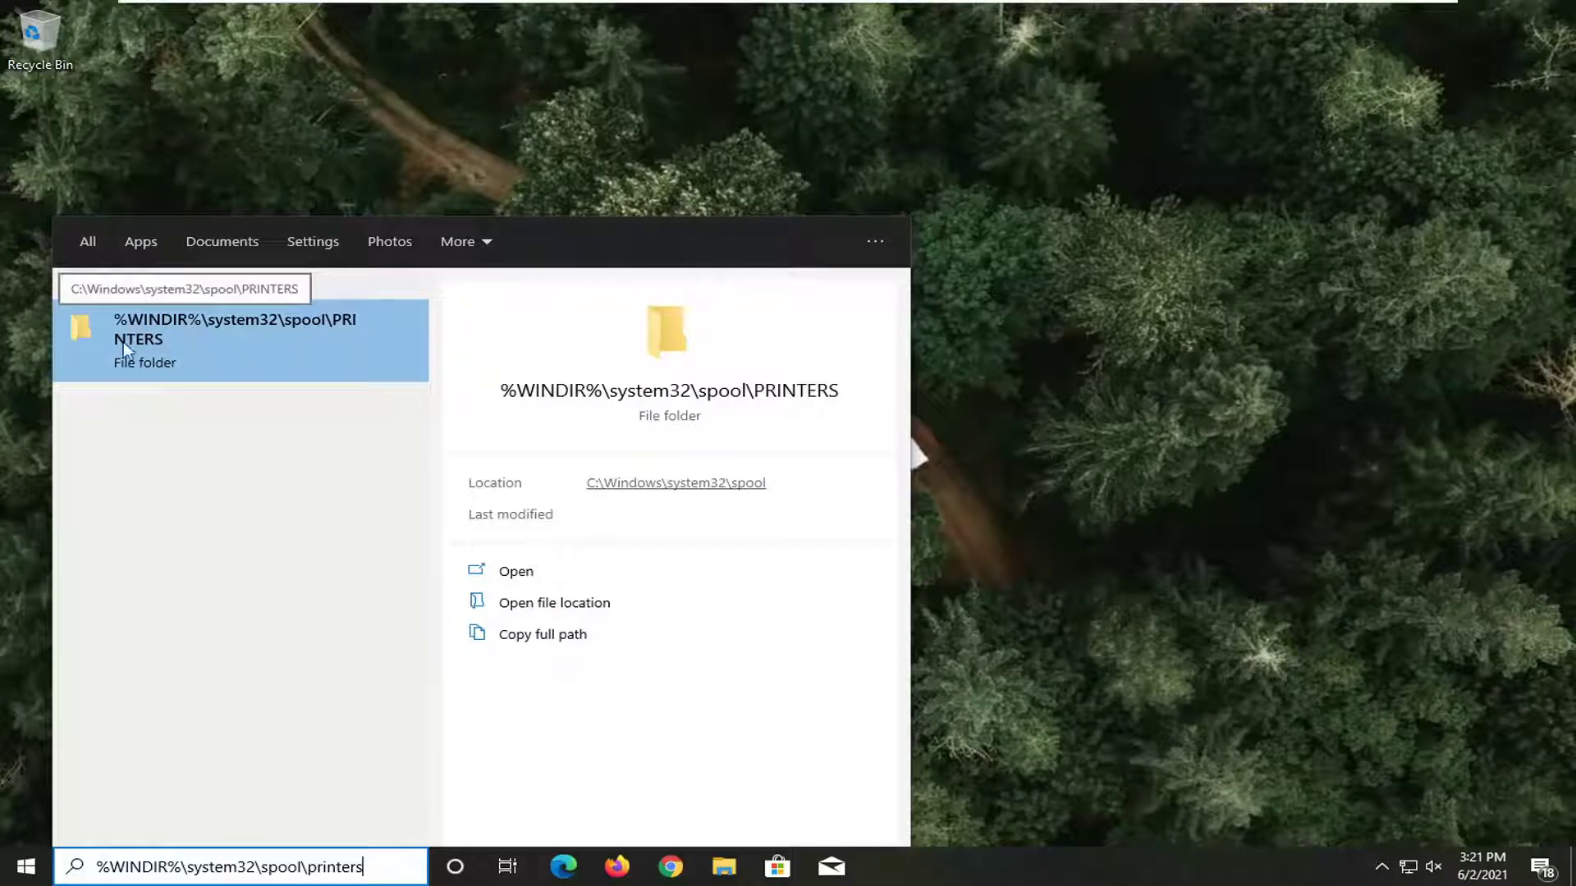
left_click(226, 345)
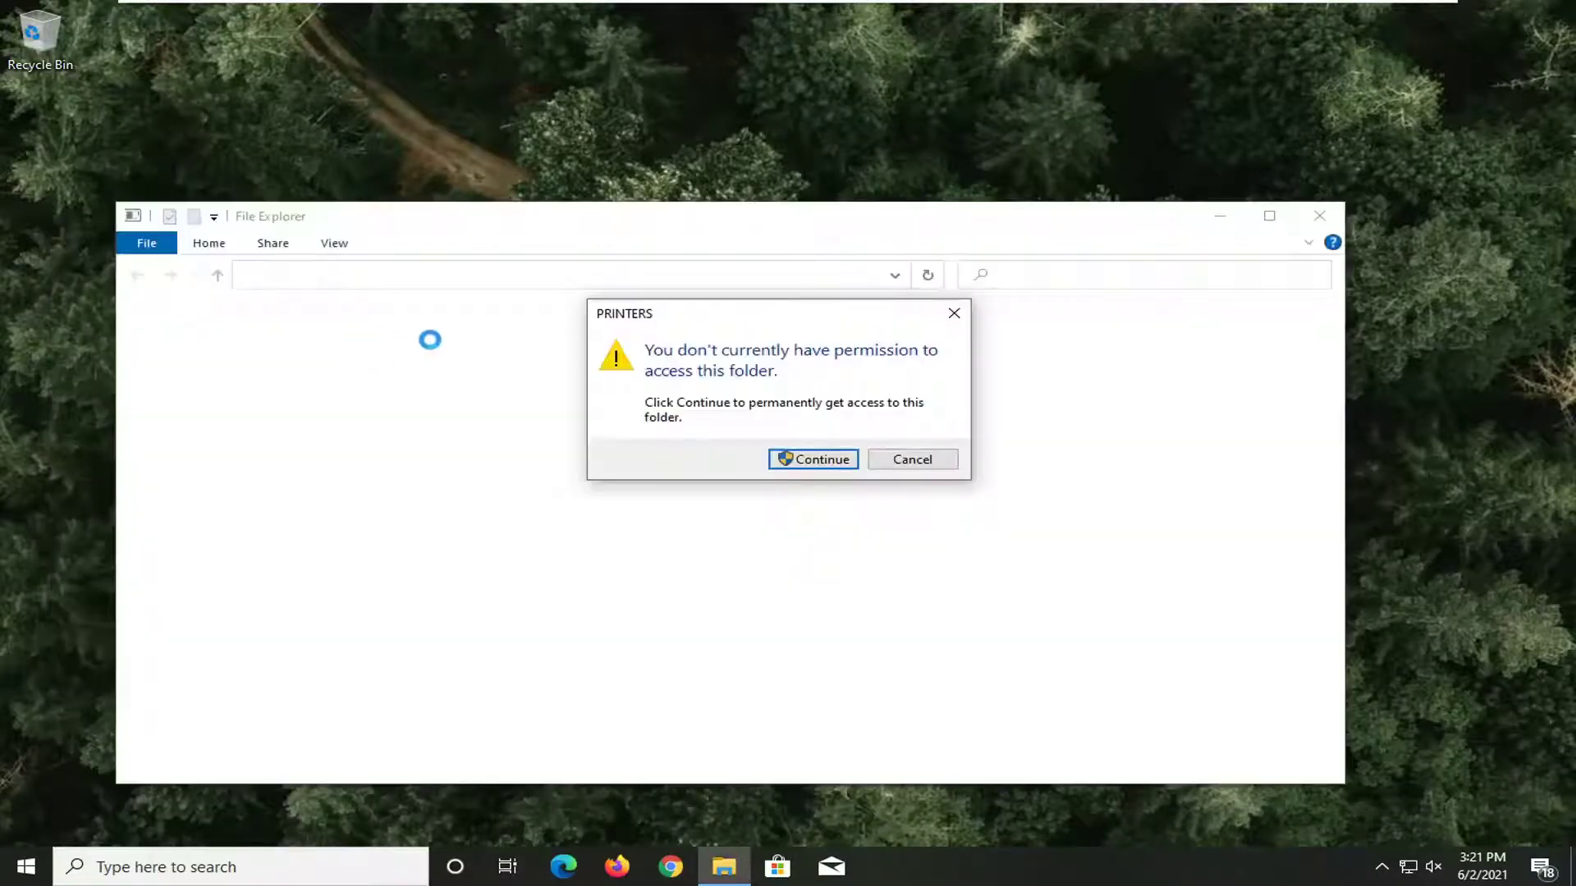
Step: Grant access to the PRINTERS folder and select its contents, confirming it holds 0 items
left_click(823, 466)
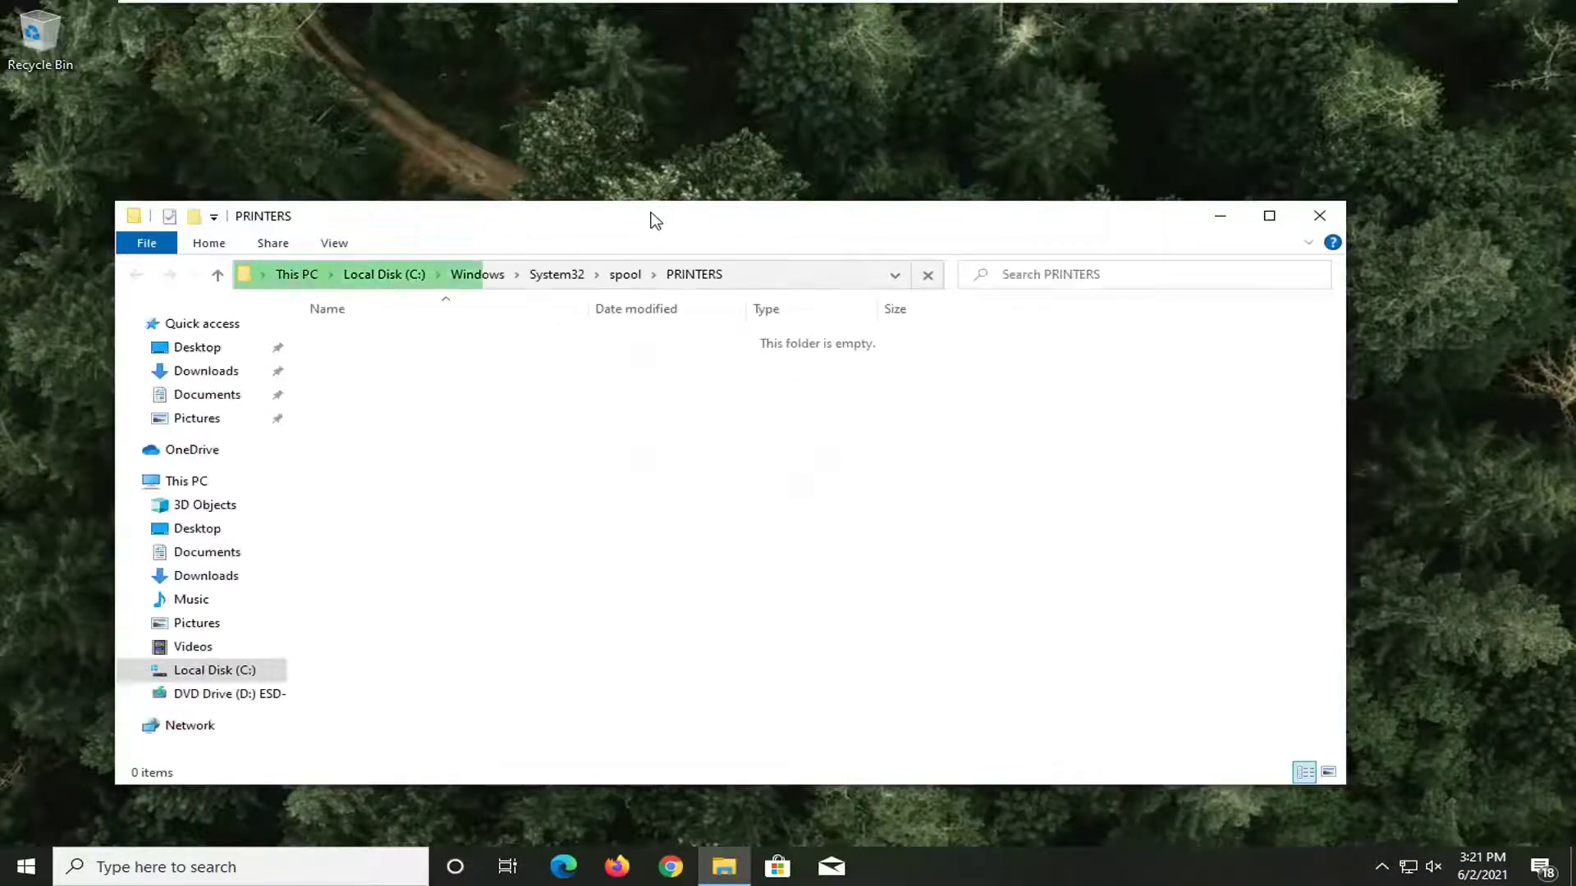
left_click_drag(651, 218, 711, 159)
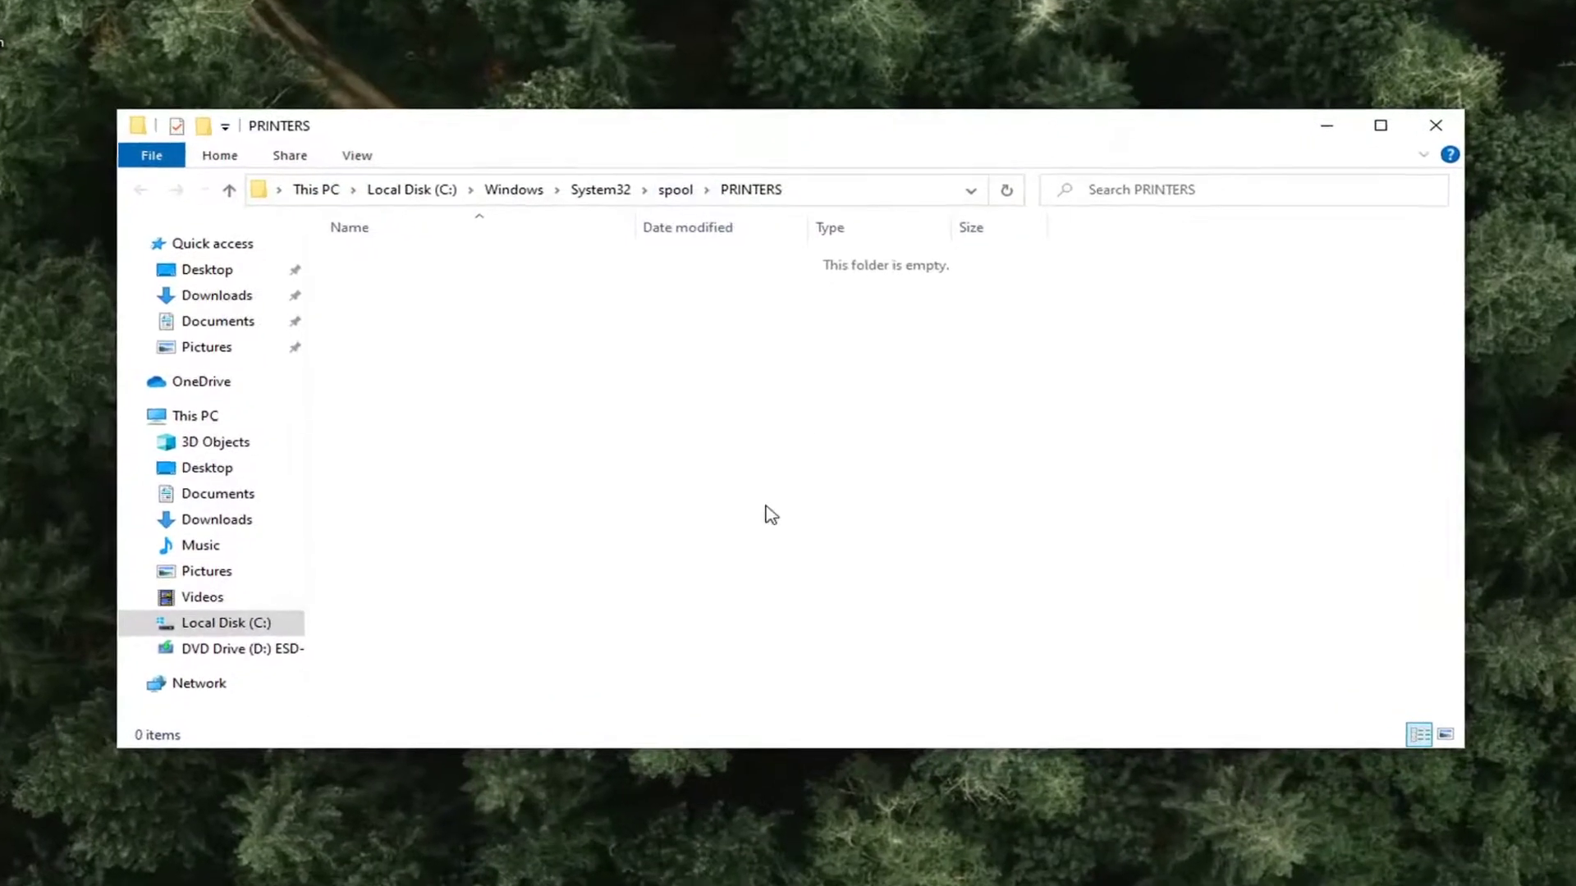
left_click_drag(412, 275, 933, 742)
right_click(635, 441)
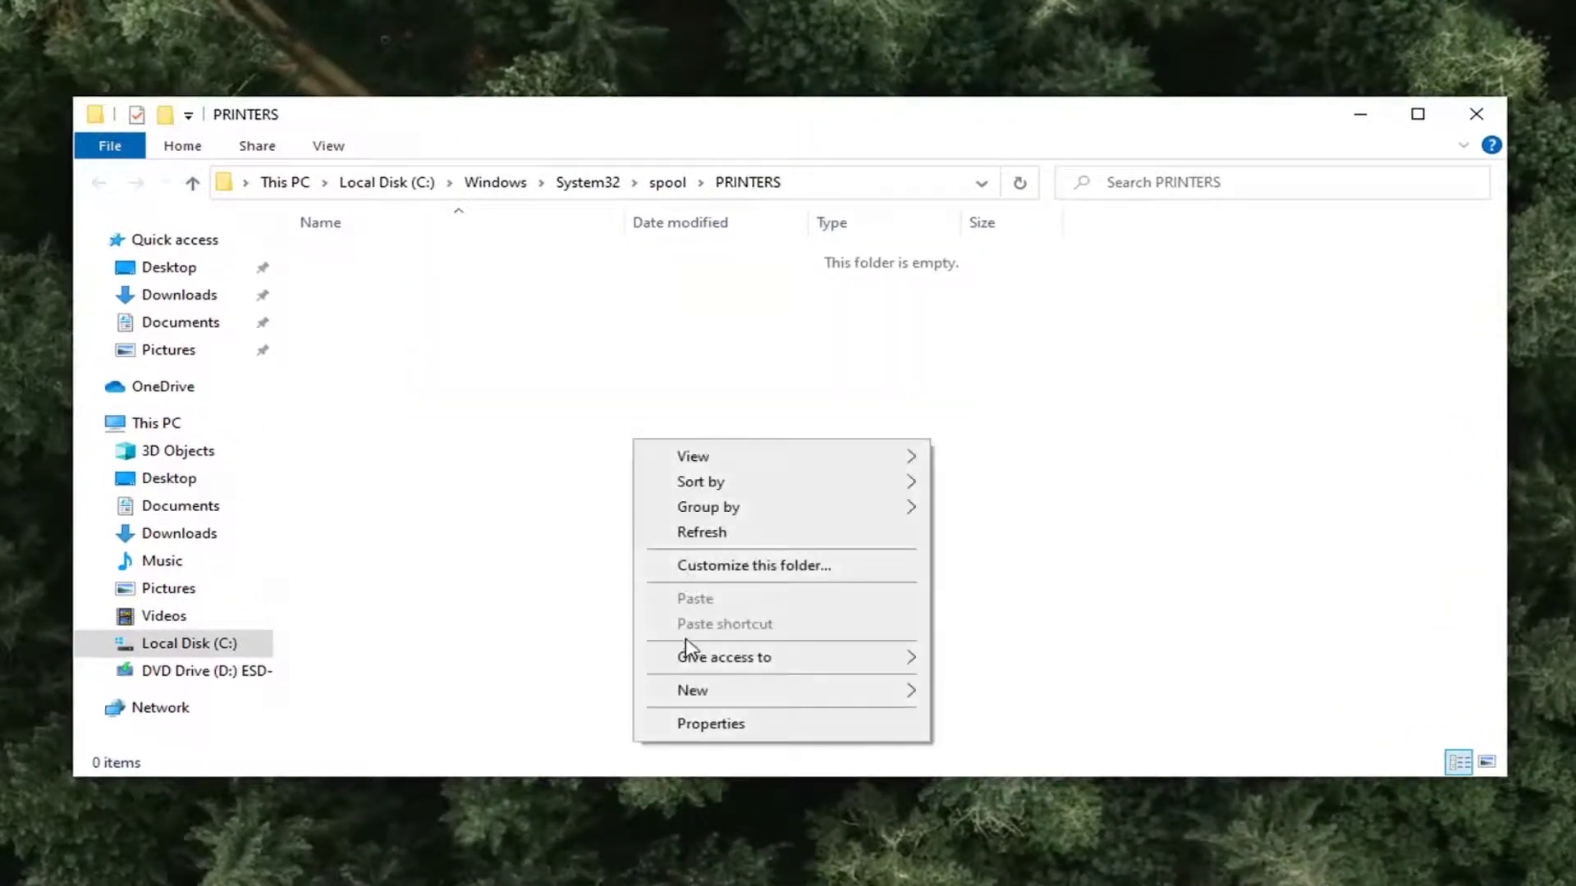
left_click(514, 504)
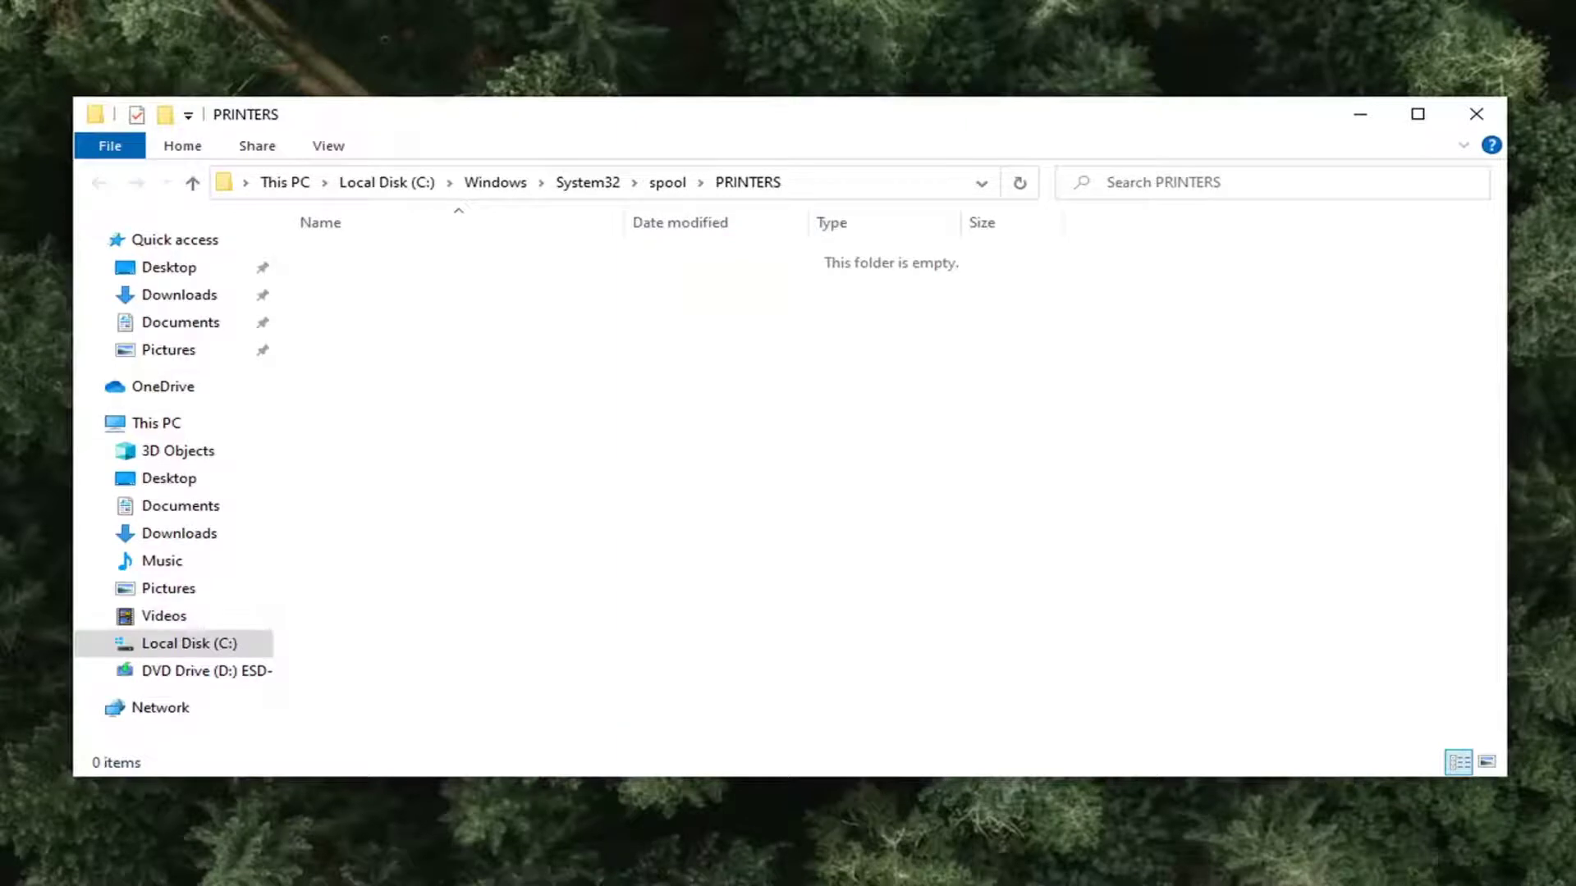